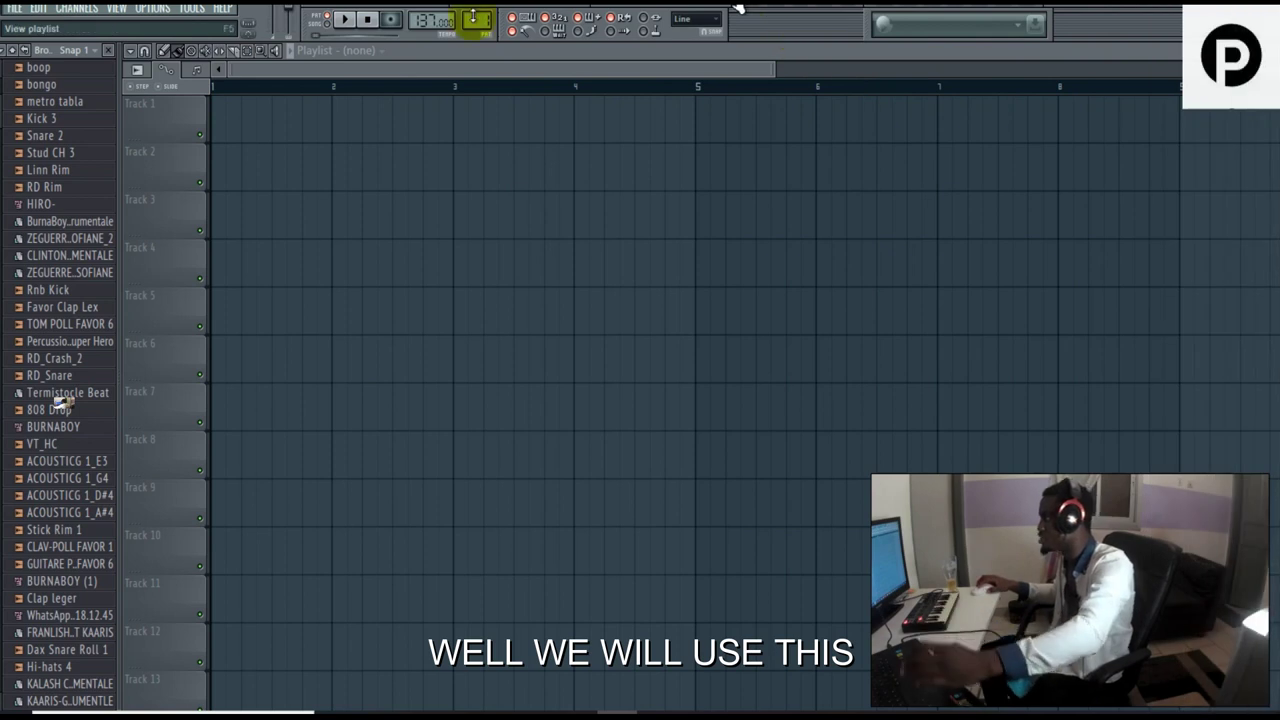
Record a conga rhythm on F5 and D5 in bar 1 of the Percussion Conga 002 Low piano roll.
click(784, 8)
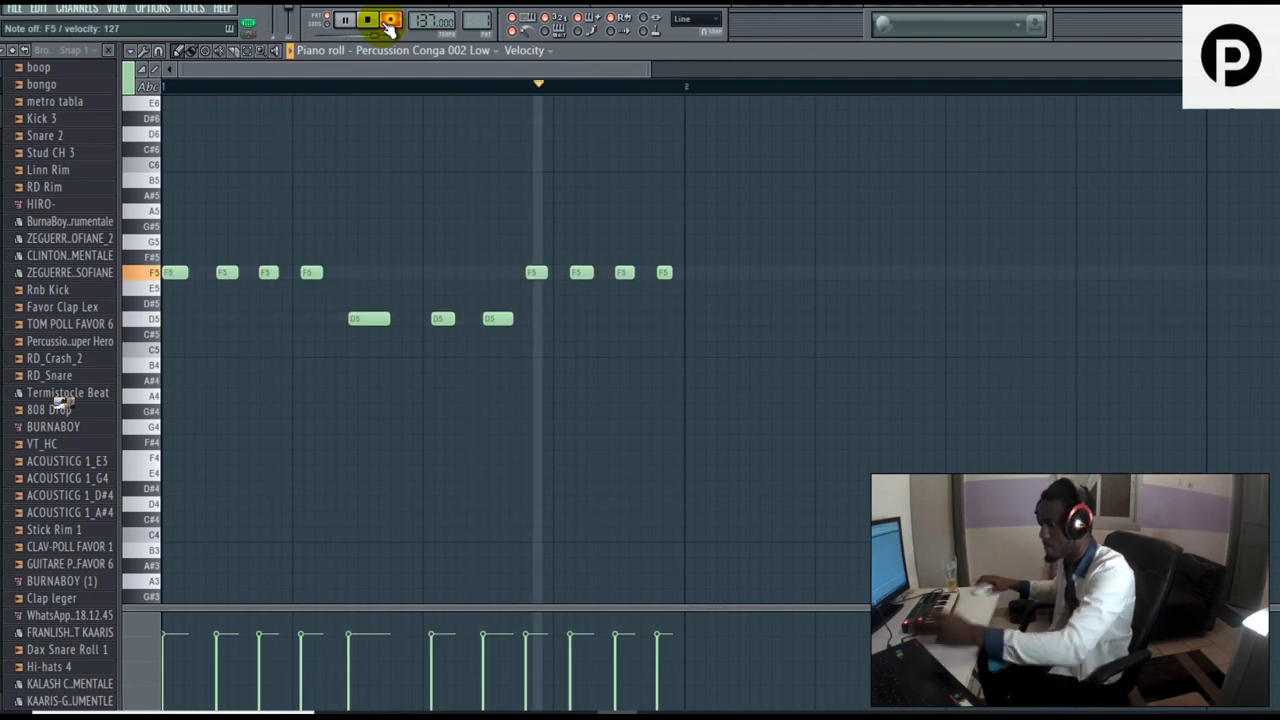
key(space)
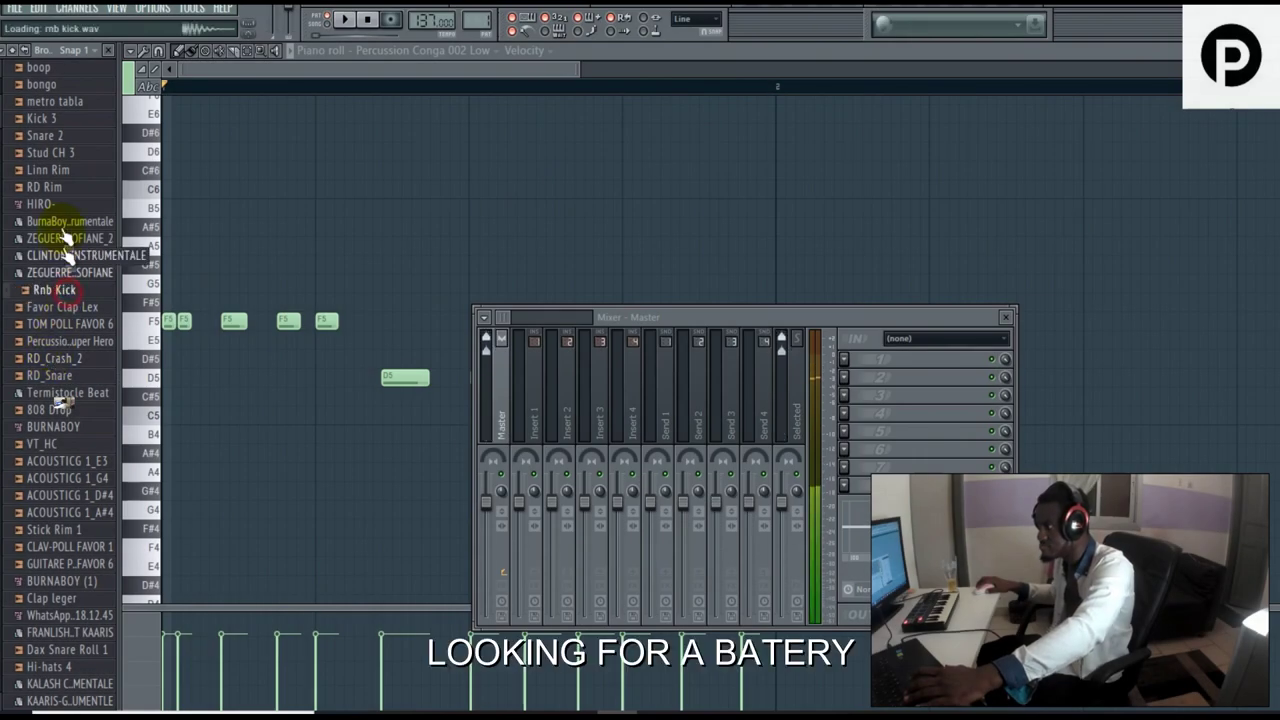
Load the Linn Rim sample from the browser into a new channel and play the pattern.
right_click(68, 172)
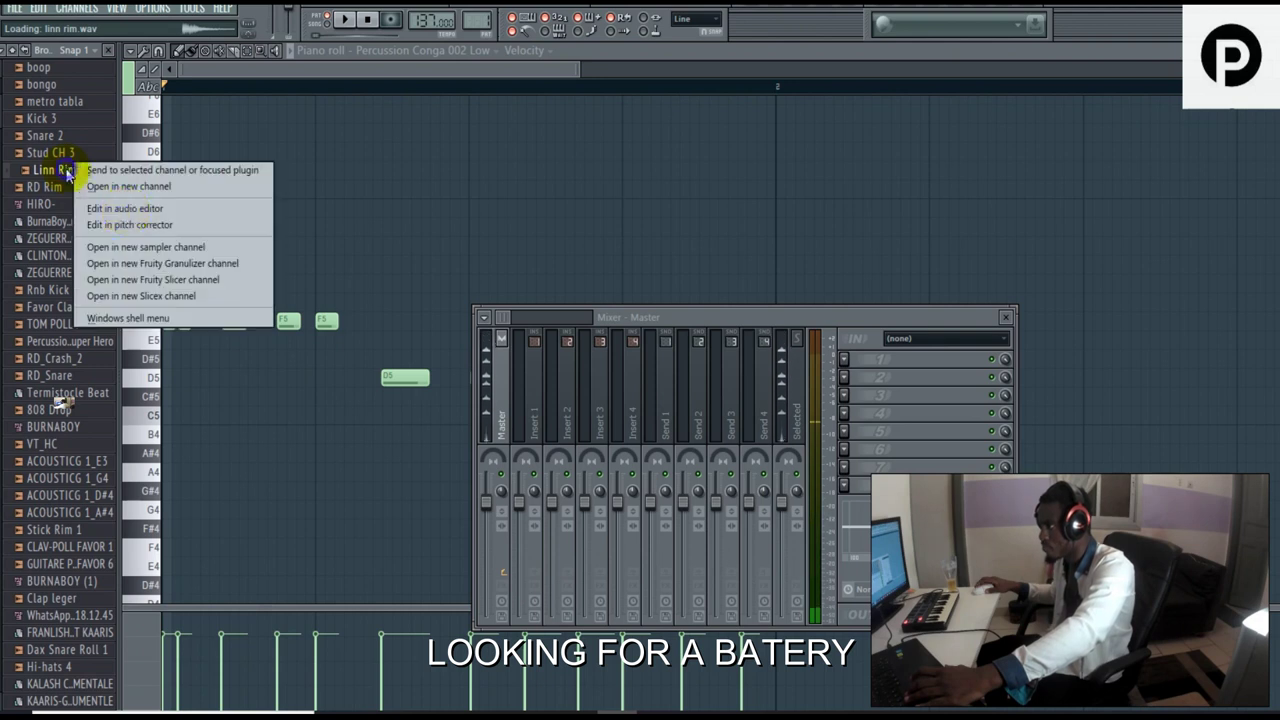
click(128, 186)
click(766, 21)
key(space)
key(space)
key(space)
Record a C5 rhythm in bar 1 of Linn Rim's piano roll and add one more C5 note at the bar's end.
right_click(665, 265)
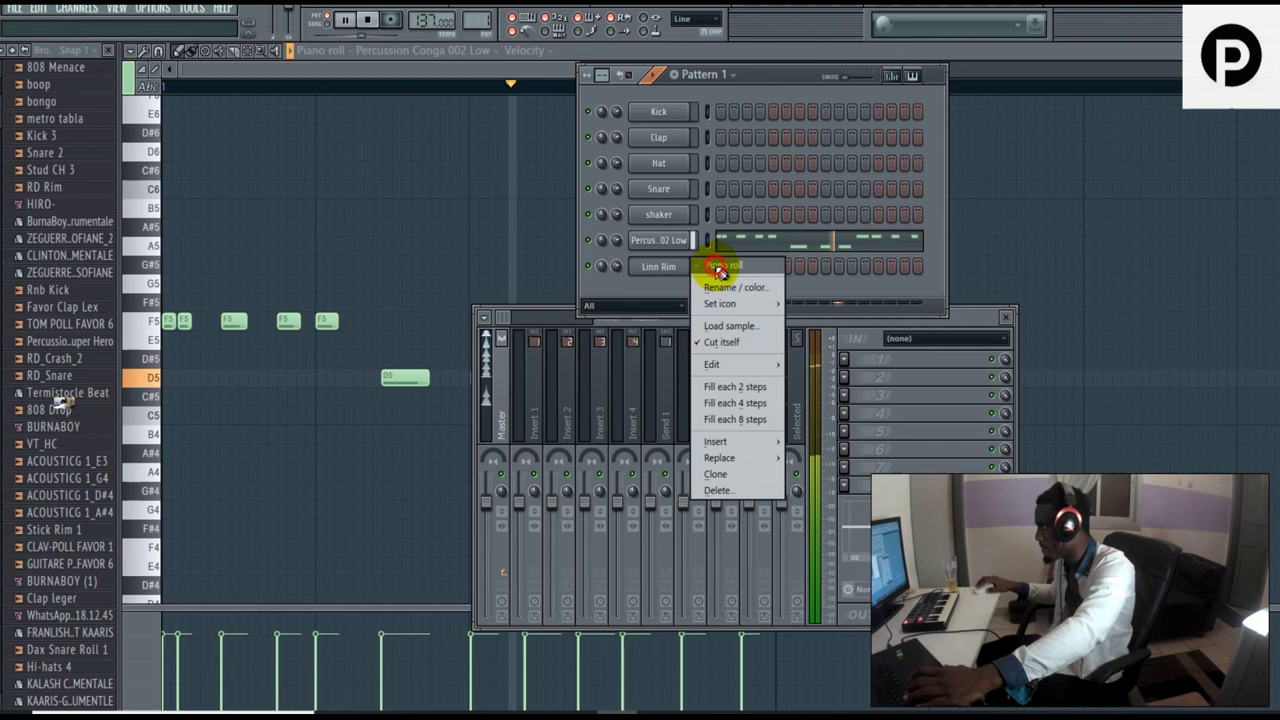
click(720, 267)
click(393, 22)
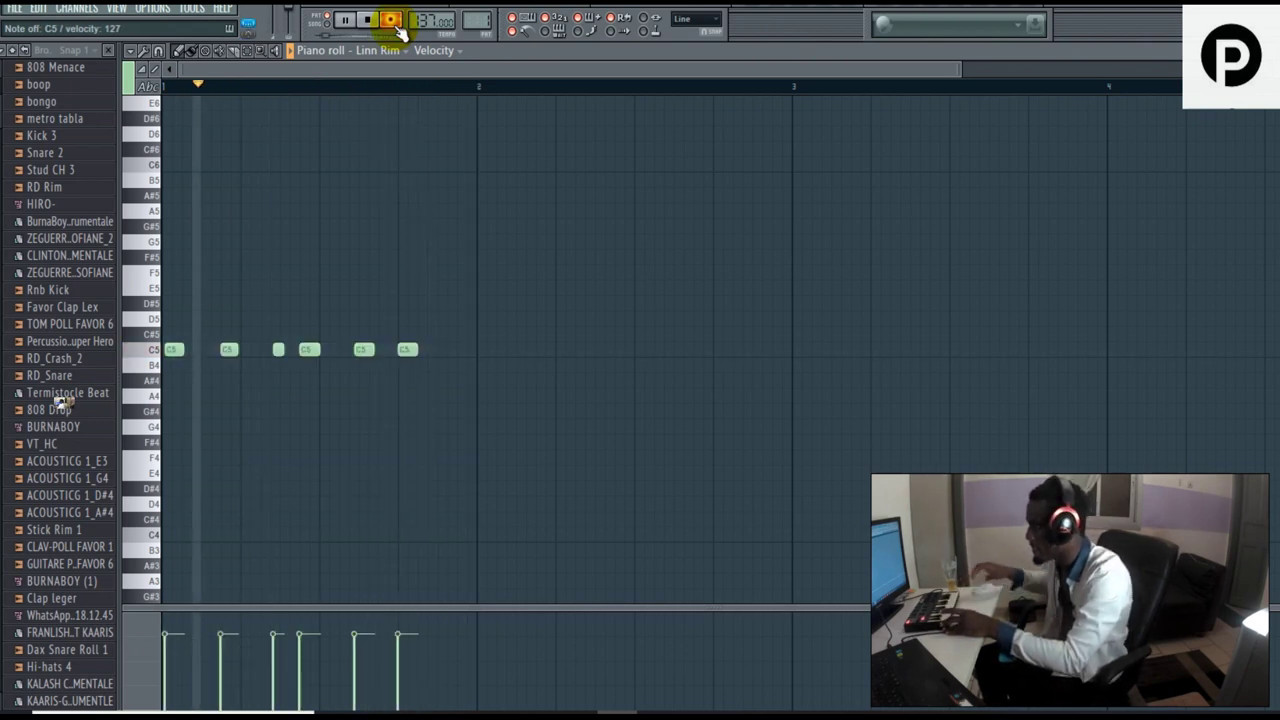
click(393, 22)
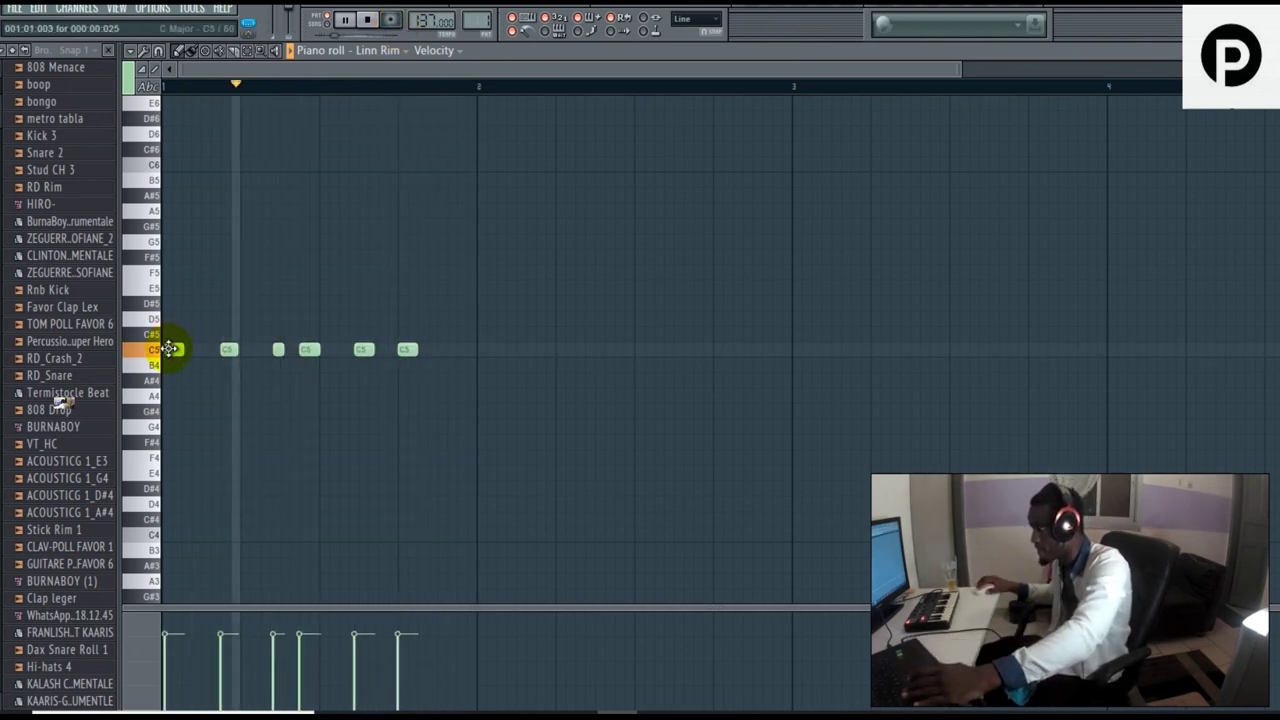
click(458, 349)
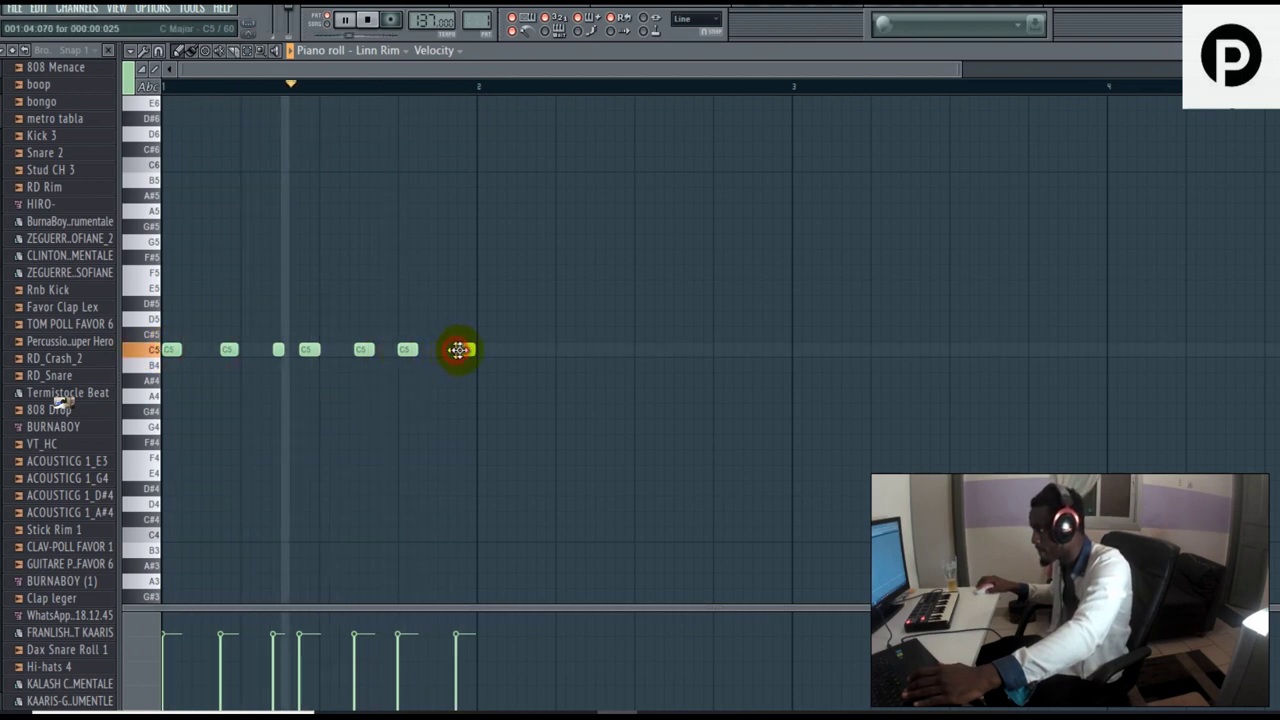
drag(474, 351, 468, 350)
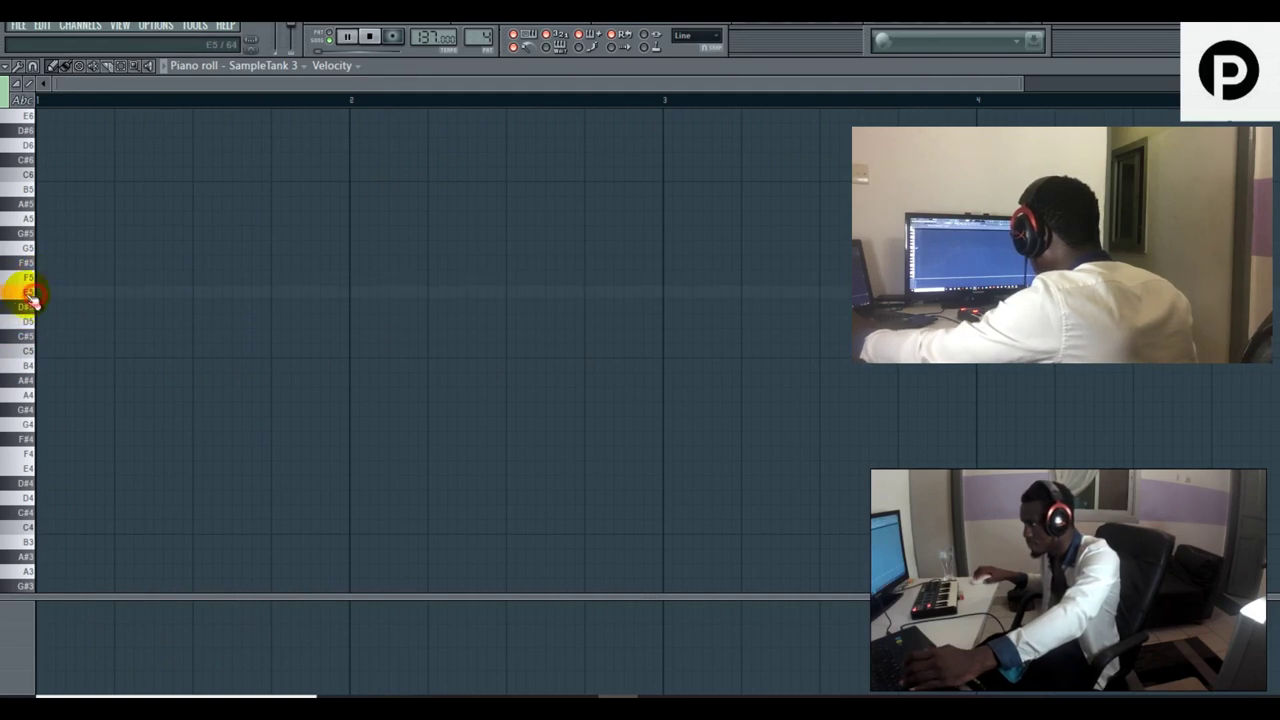
Place four short E5 notes at the start of bar 1 in the SampleTank 3 piano roll, checking them by playback.
click(89, 293)
key(space)
key(space)
key(space)
key(space)
scroll(125, 297, up, 1)
key(space)
key(space)
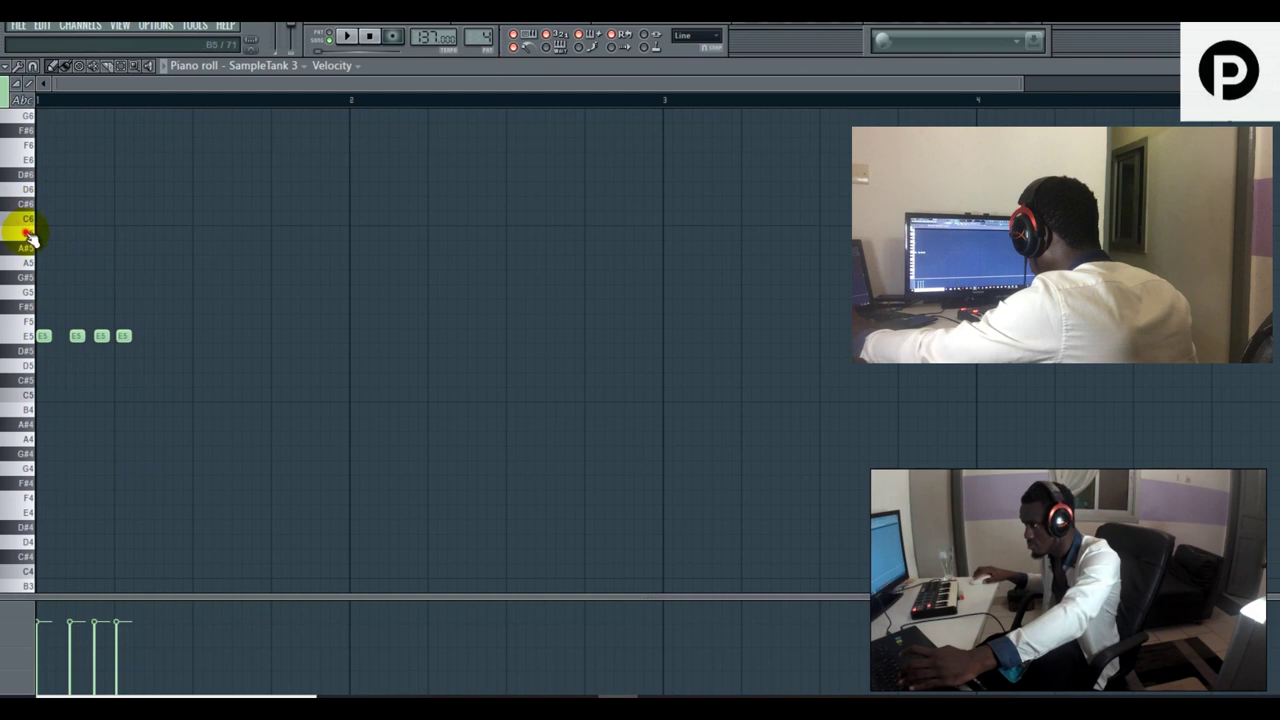
Add a B5 and an A5 note after the four E5 notes and listen to the melody.
click(164, 235)
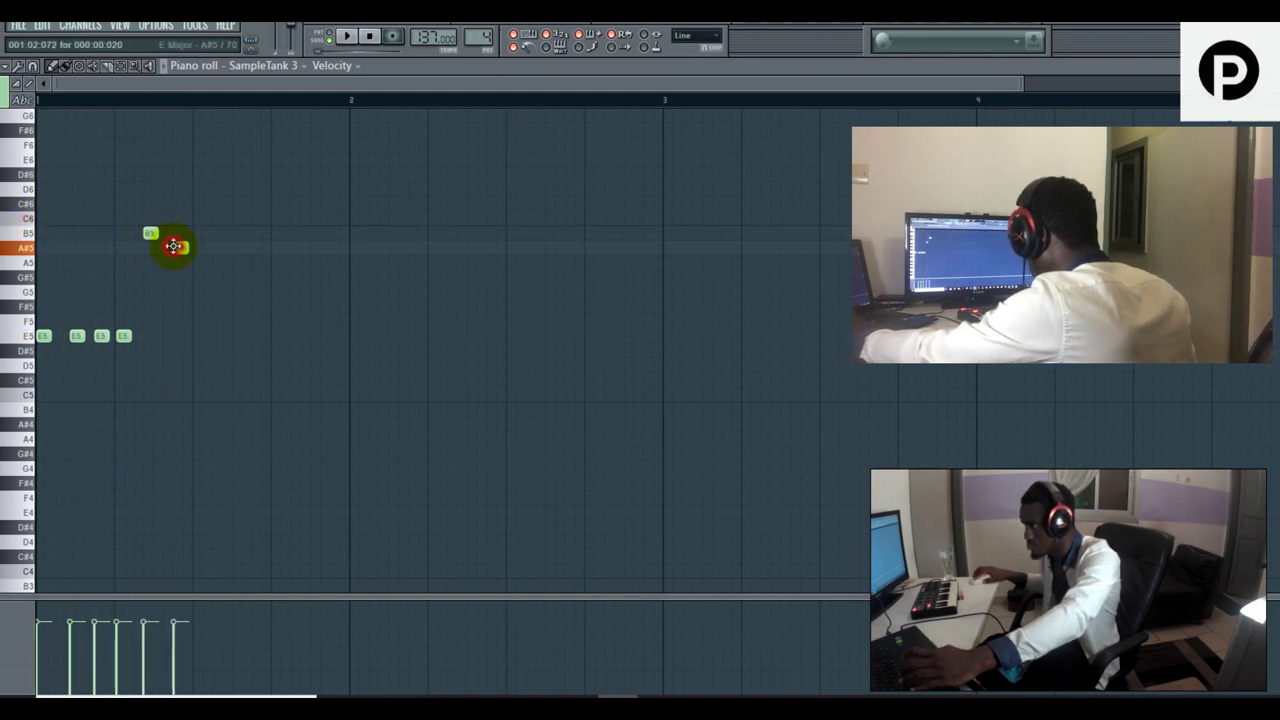
key(space)
drag(180, 263, 168, 262)
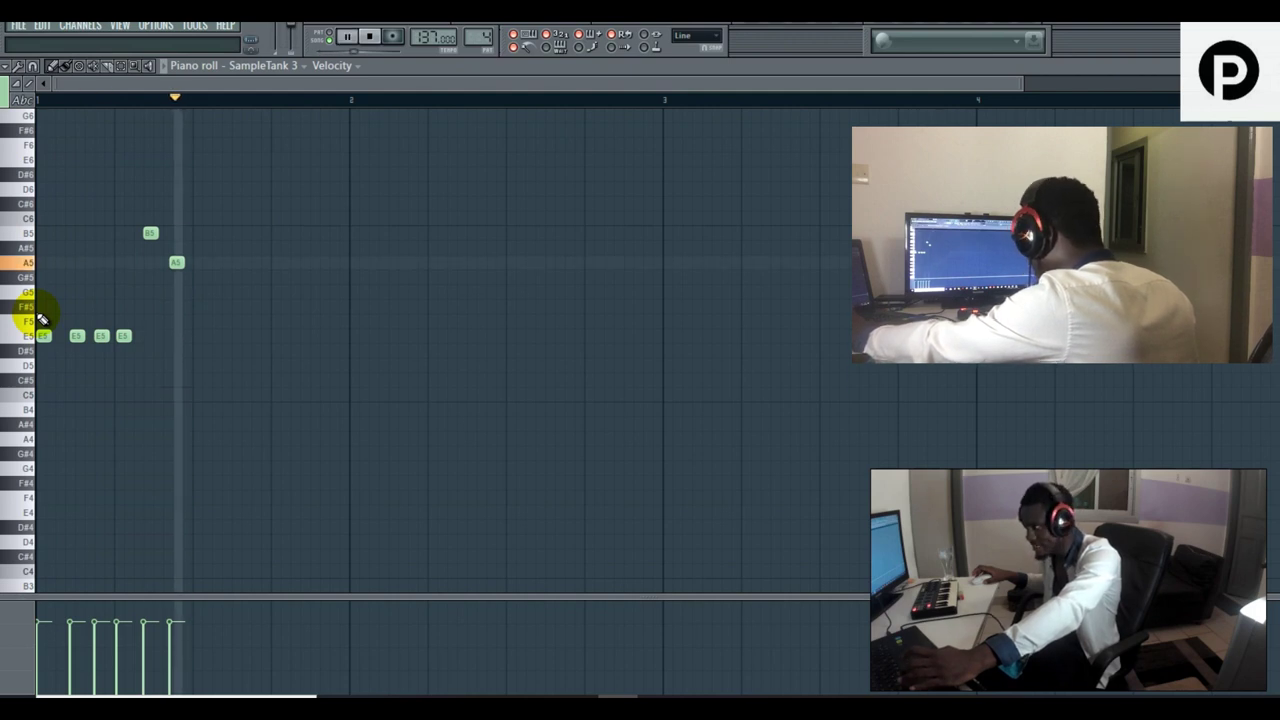
key(space)
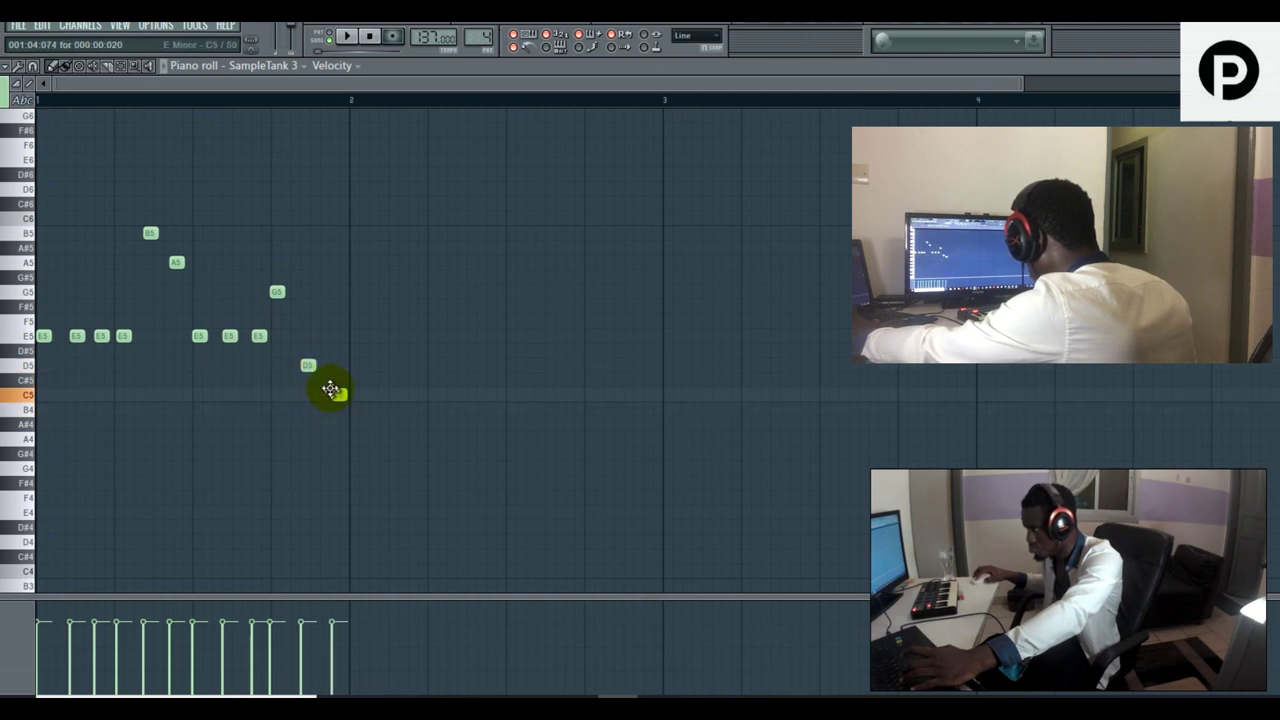
Fine-tune the G5 and D5 notes late in bar 1 and lengthen the E5 note that follows A5.
key(space)
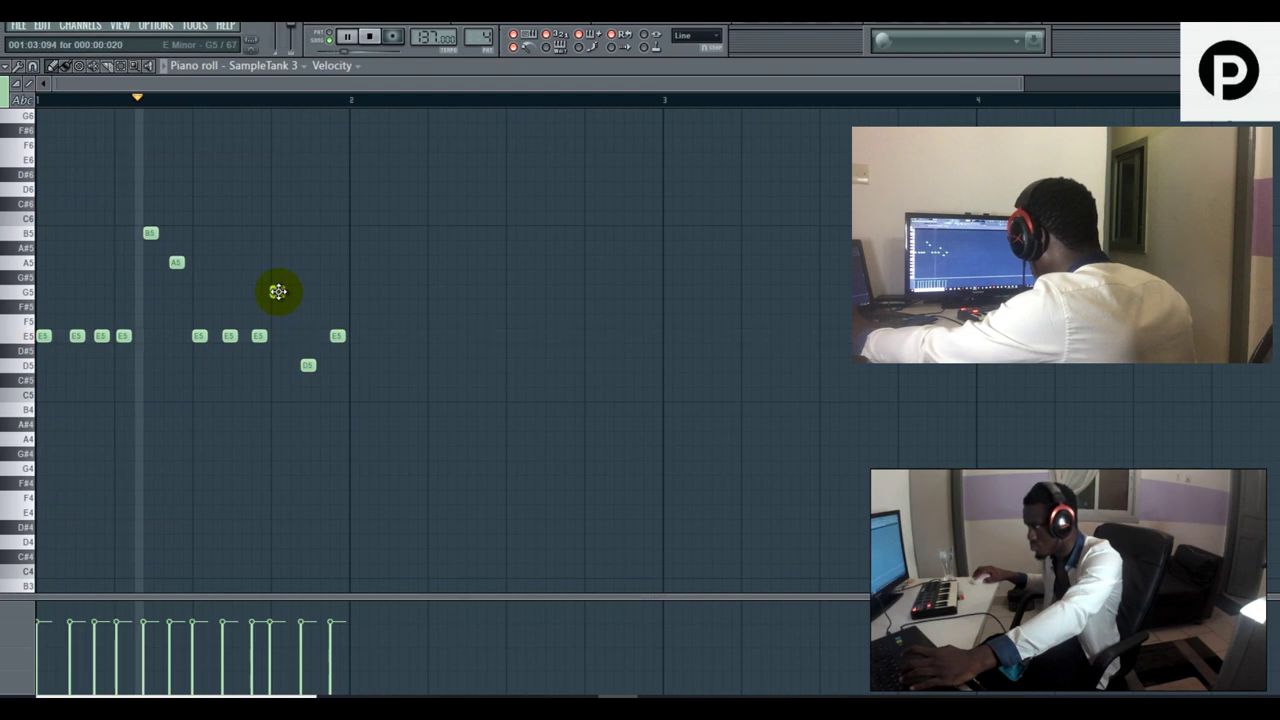
drag(283, 292, 289, 292)
click(304, 362)
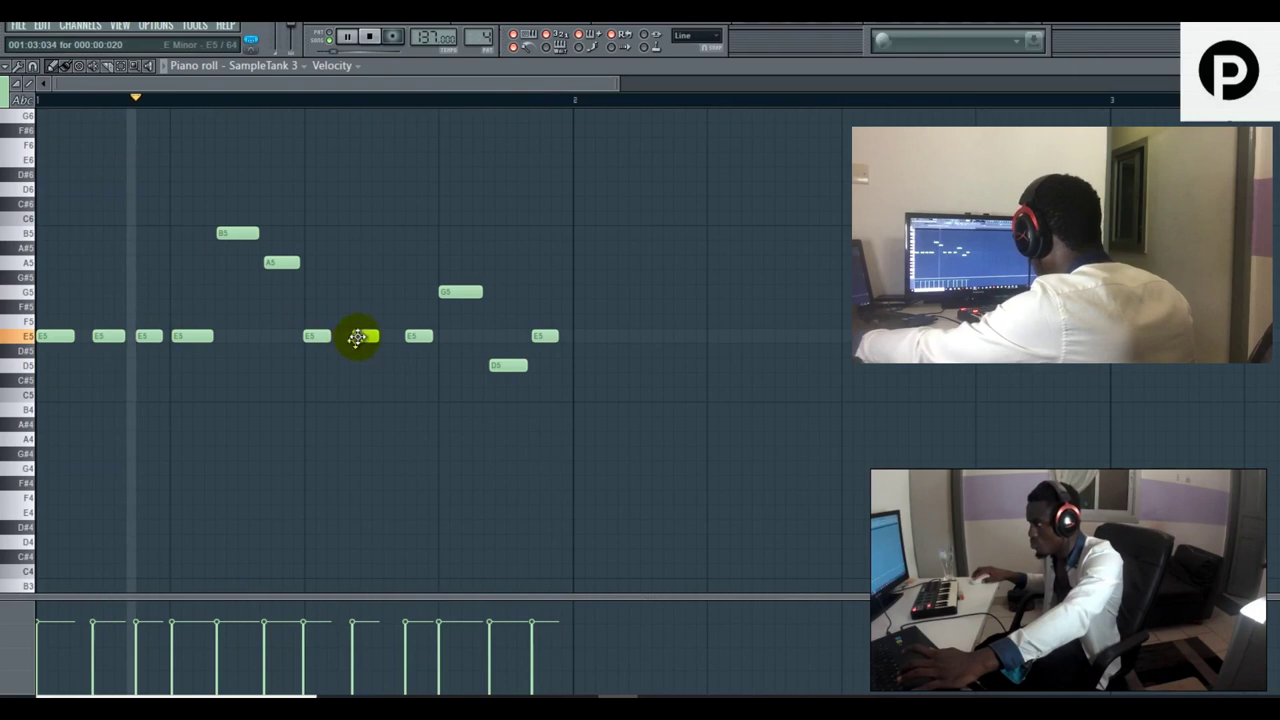
drag(325, 331, 334, 328)
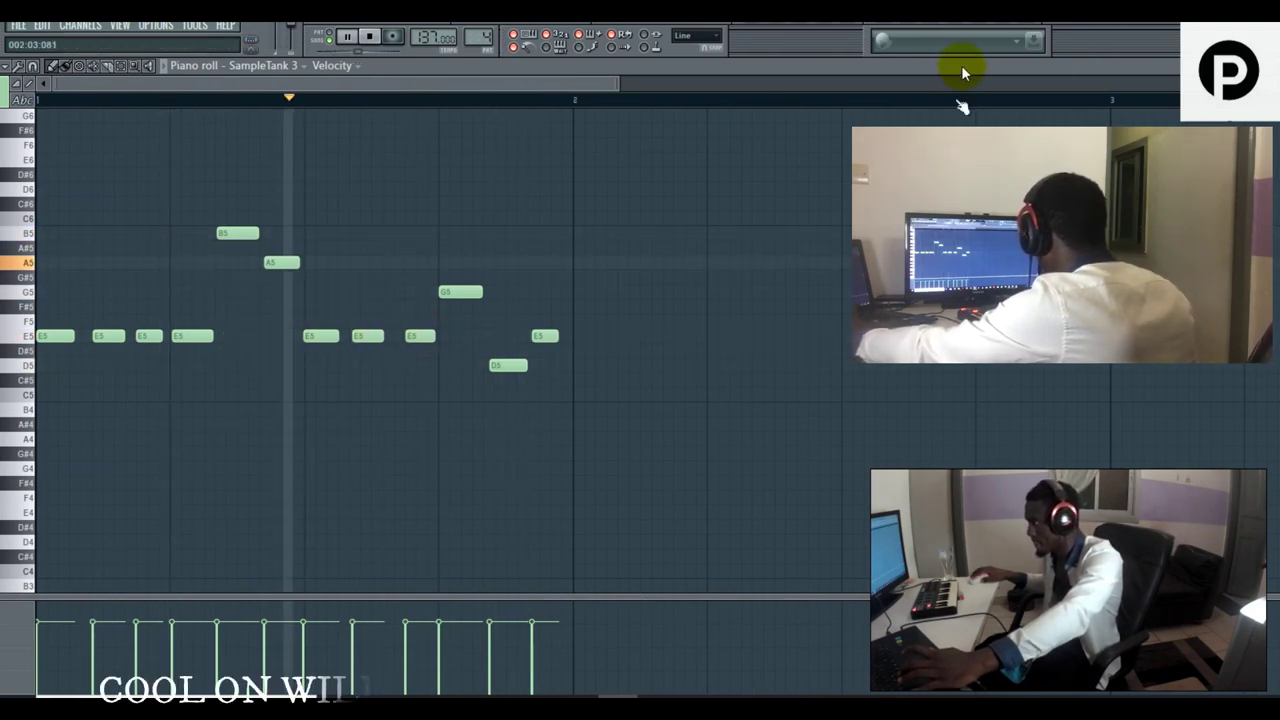
Stop playback and route the SampleTank 3 channel to the first mixer insert track.
key(space)
key(F9)
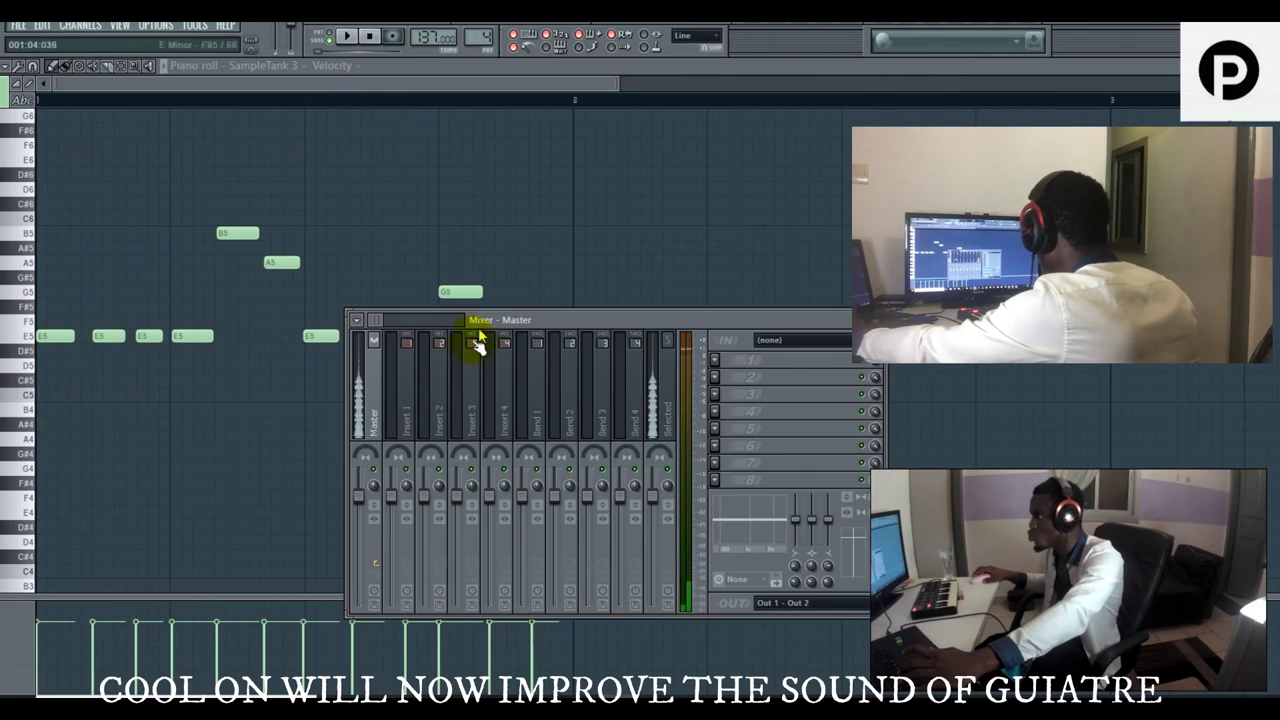
right_click(418, 410)
mouse_move(480, 390)
click(623, 382)
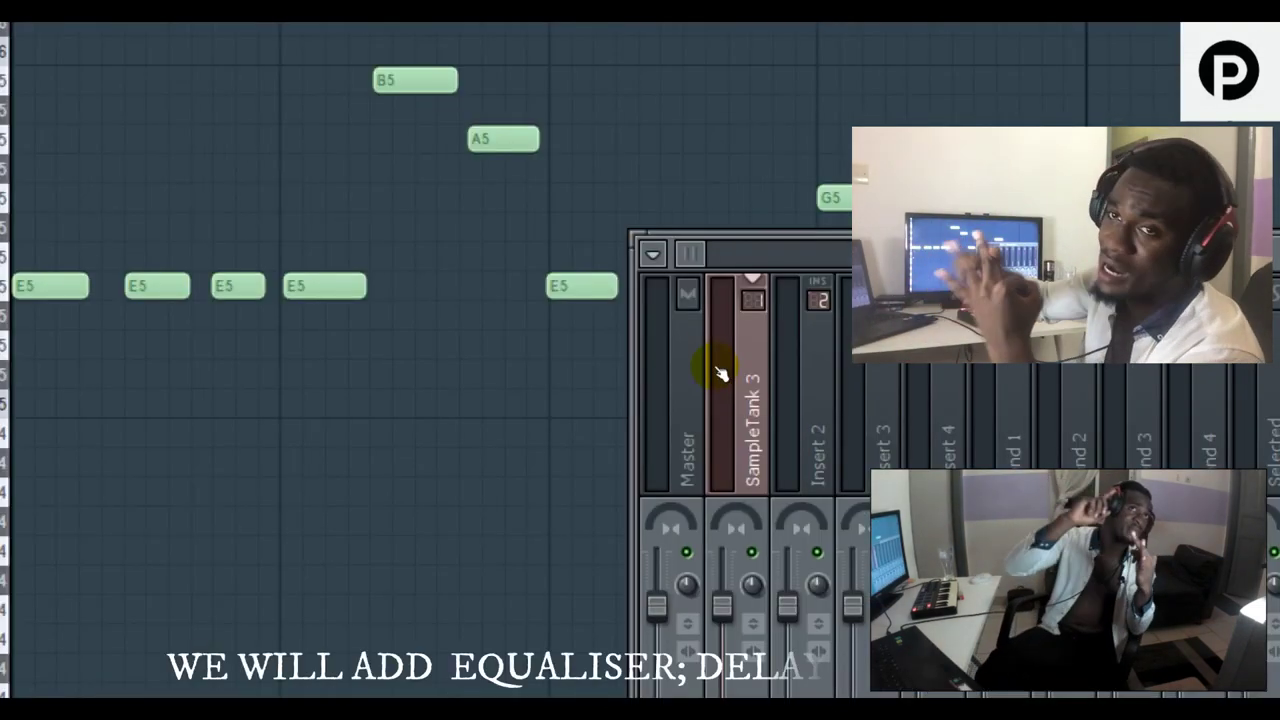
Load Fruity Delay Bank into the first effect slot of the SampleTank 3 track and set its mix level to about 55%.
key(space)
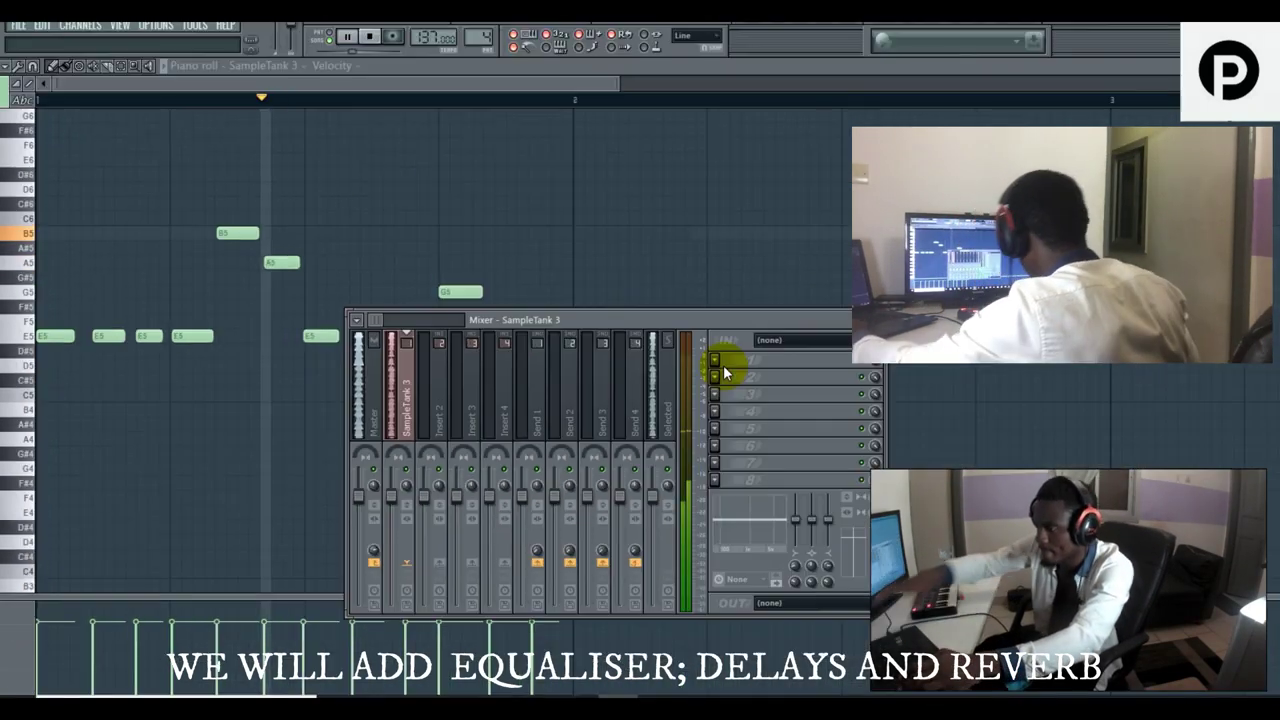
click(724, 367)
mouse_move(790, 377)
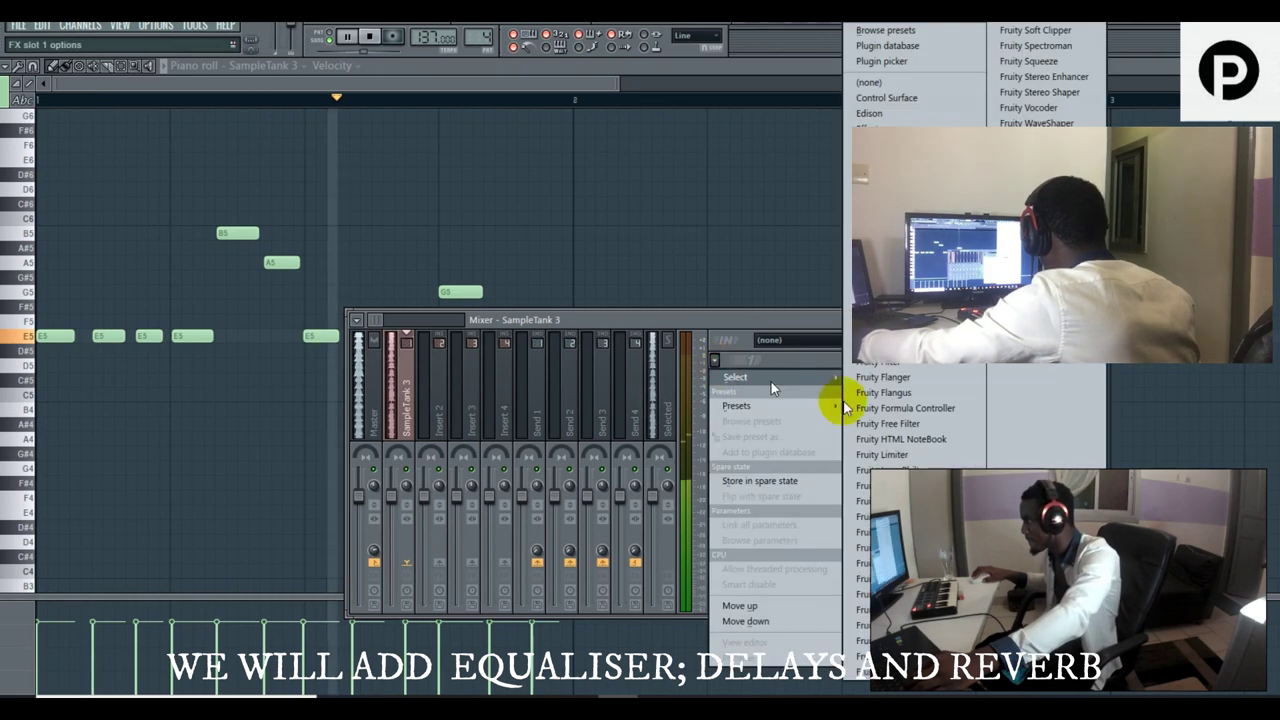
click(895, 322)
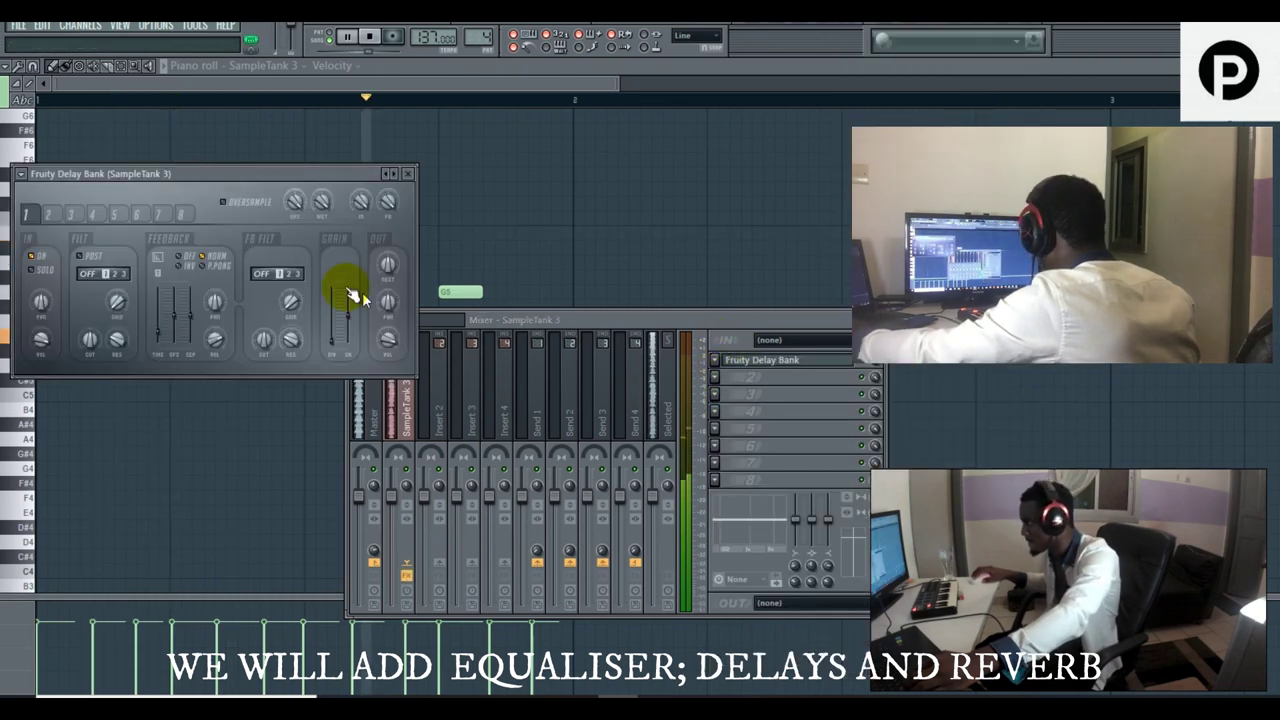
click(874, 376)
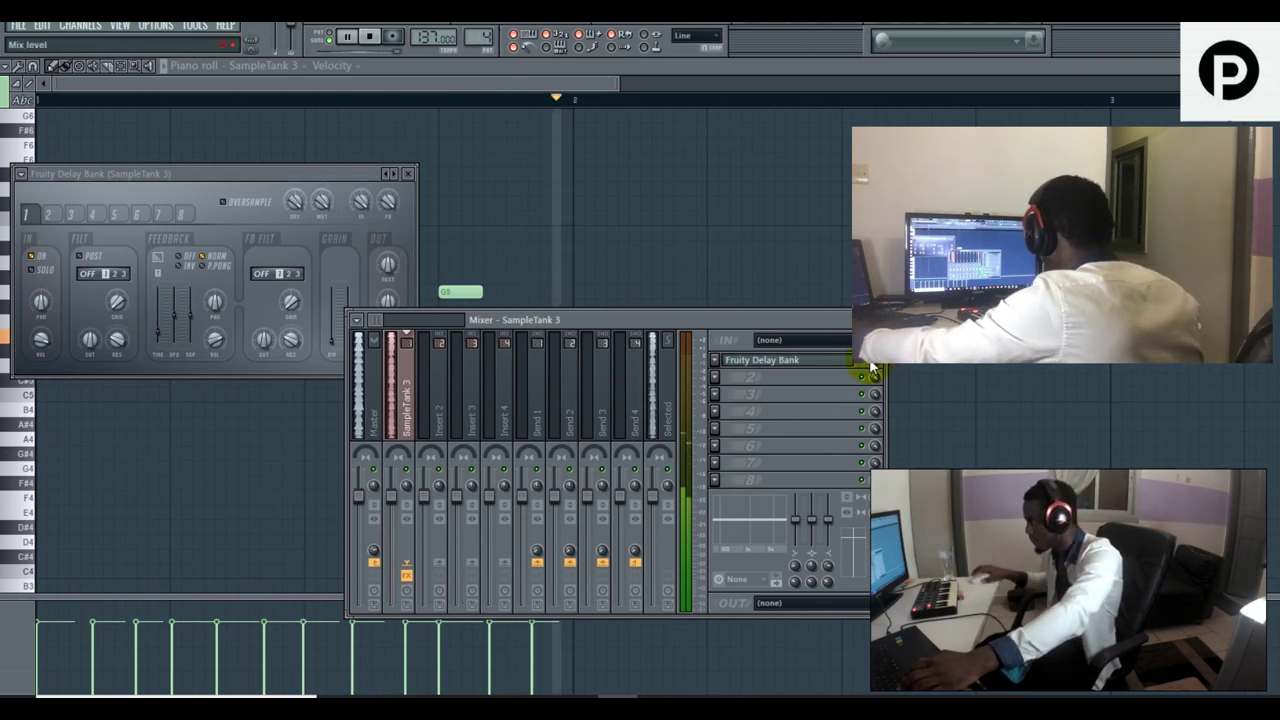
drag(874, 369, 874, 390)
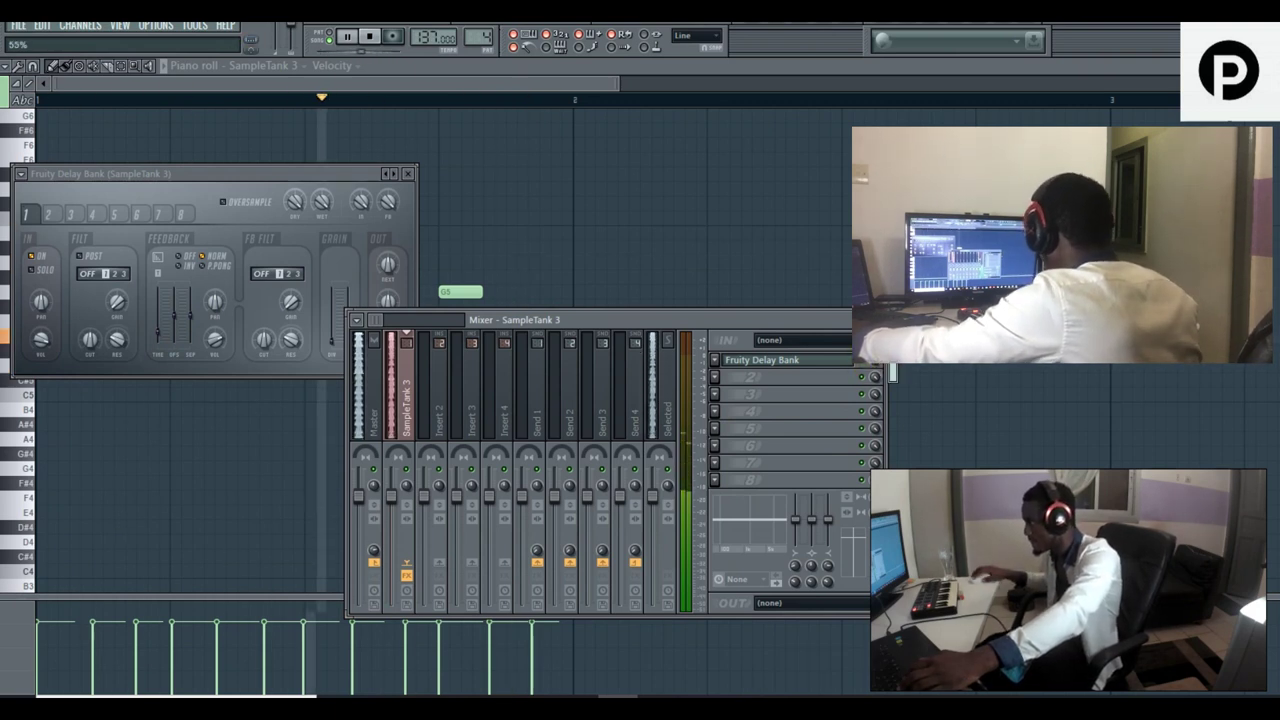
Load Fruity Reeverb 2 into the second effect slot and widen its room.
click(714, 380)
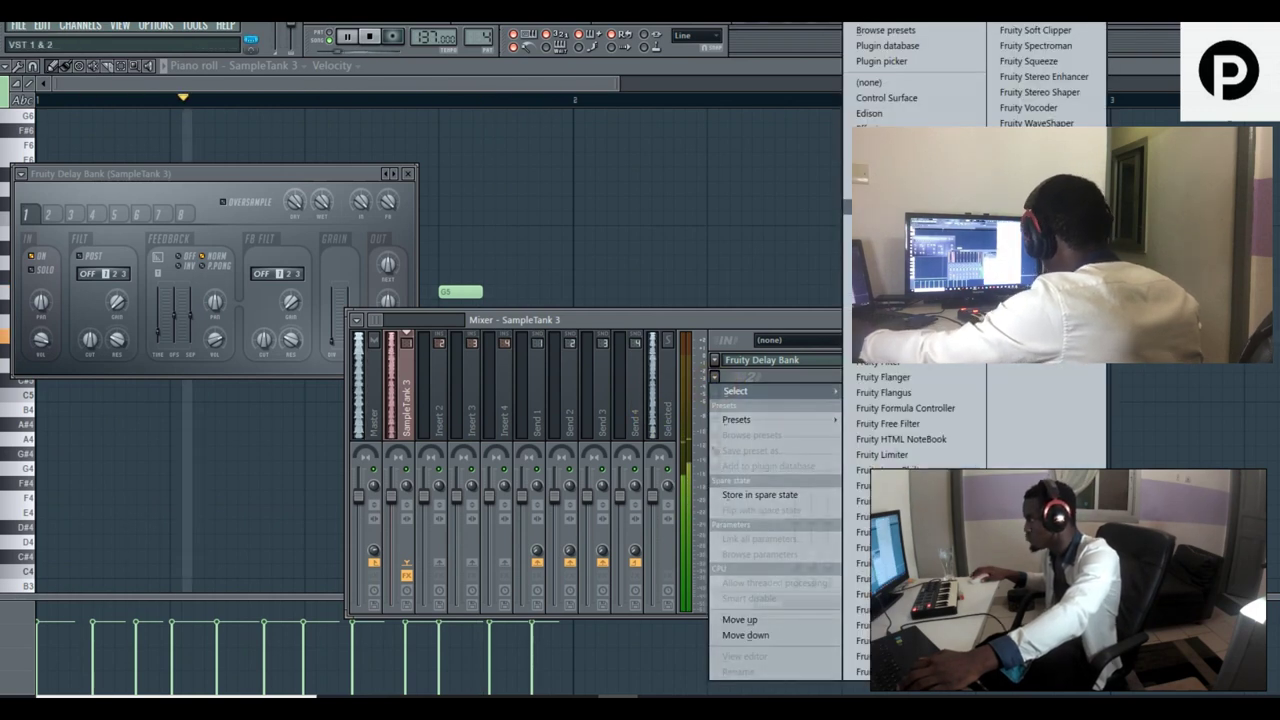
click(910, 656)
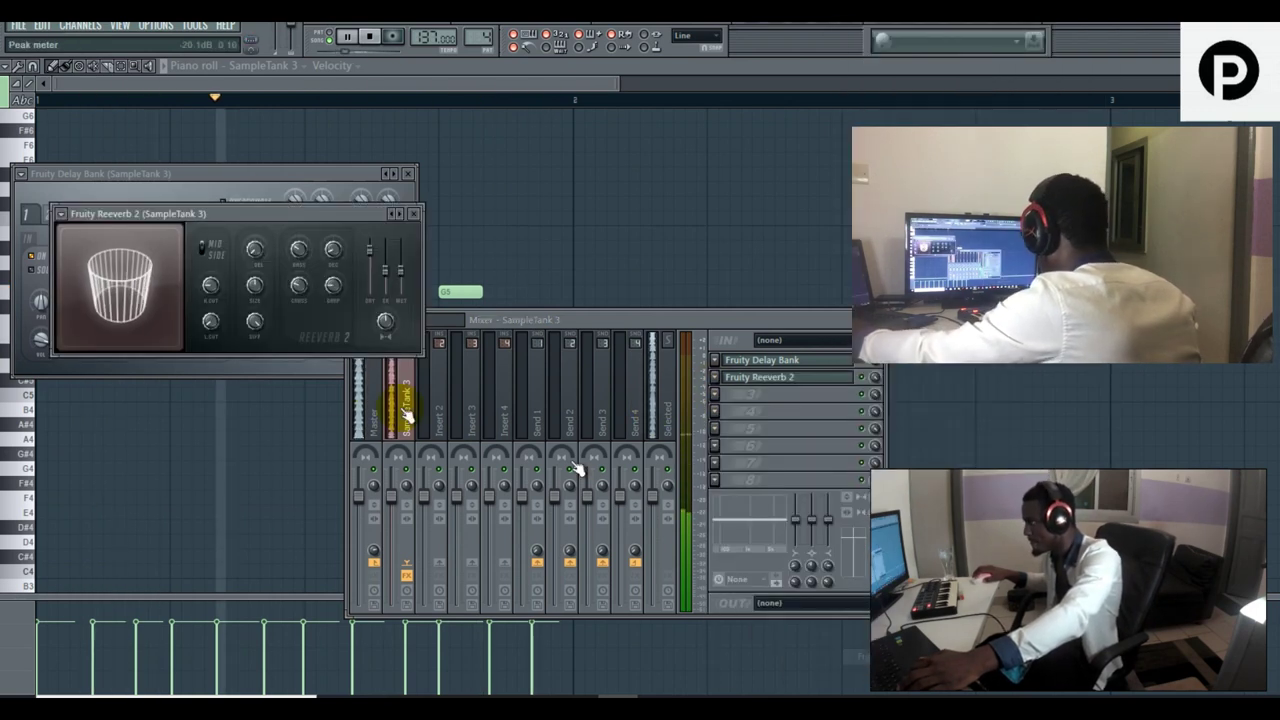
drag(147, 298, 196, 296)
key(space)
Adjust the reverb's decay time and raise its wet level to about 68%.
click(333, 250)
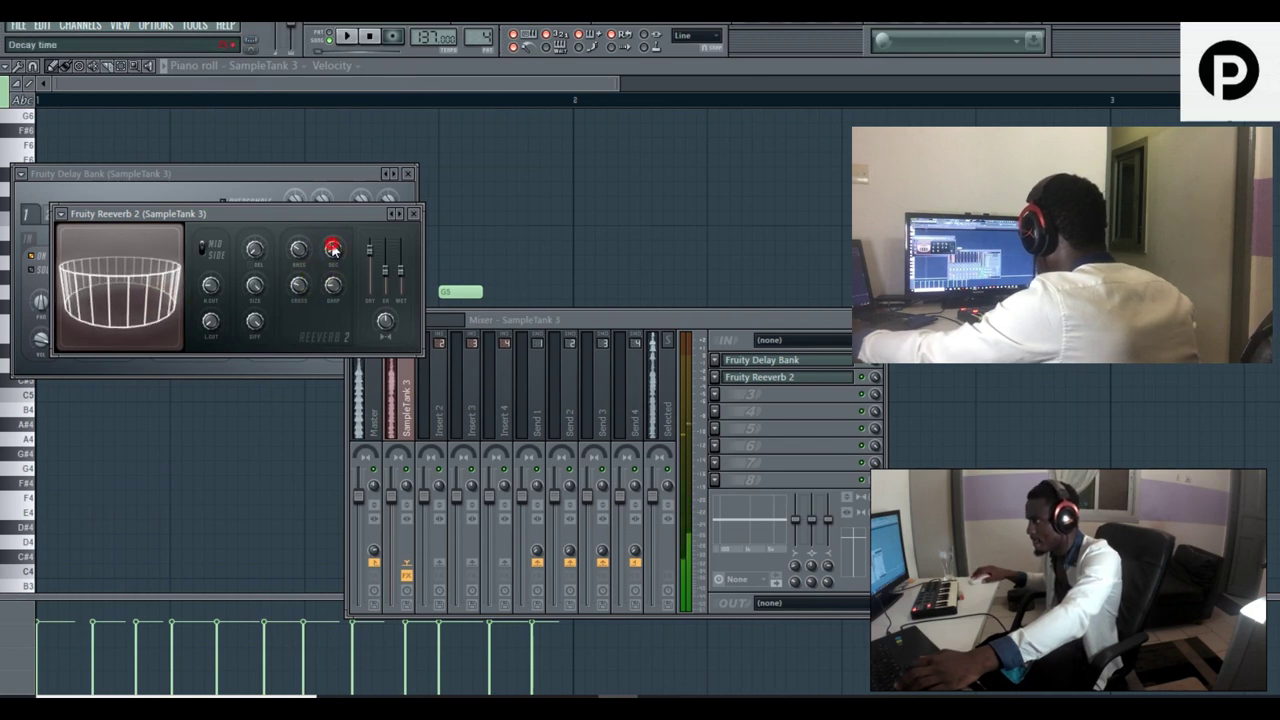
drag(401, 272, 401, 264)
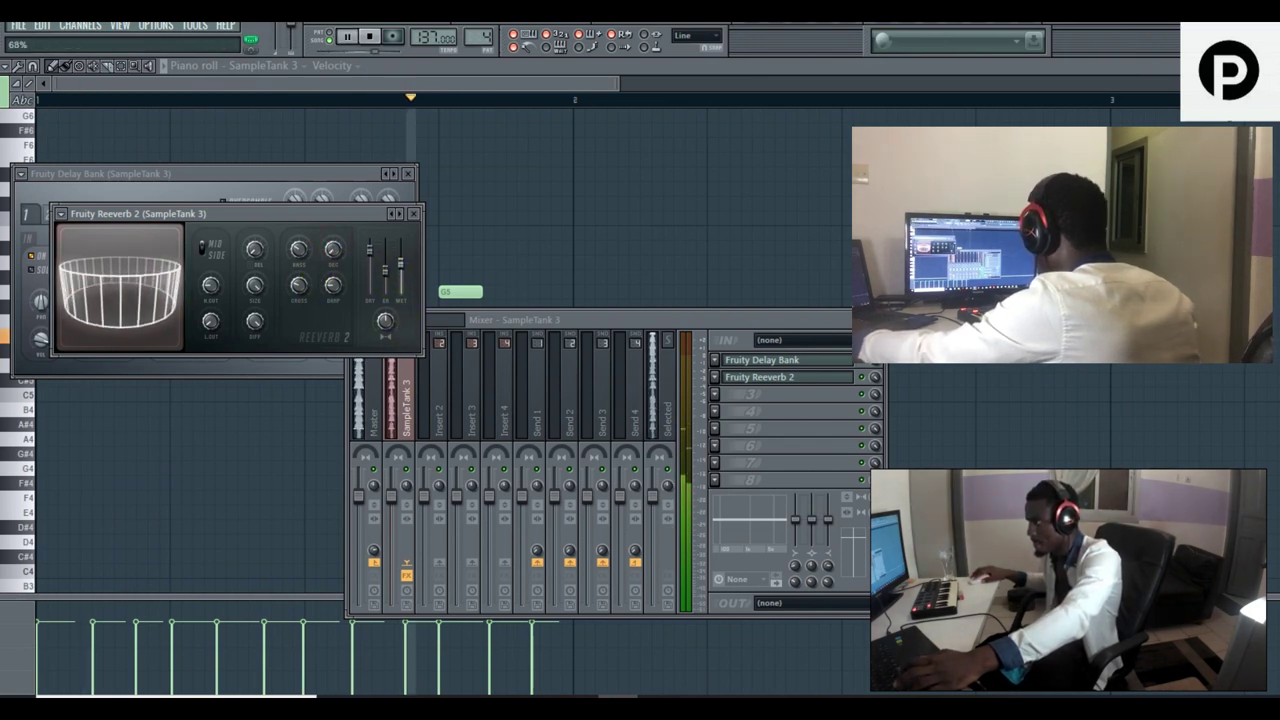
click(413, 213)
click(410, 175)
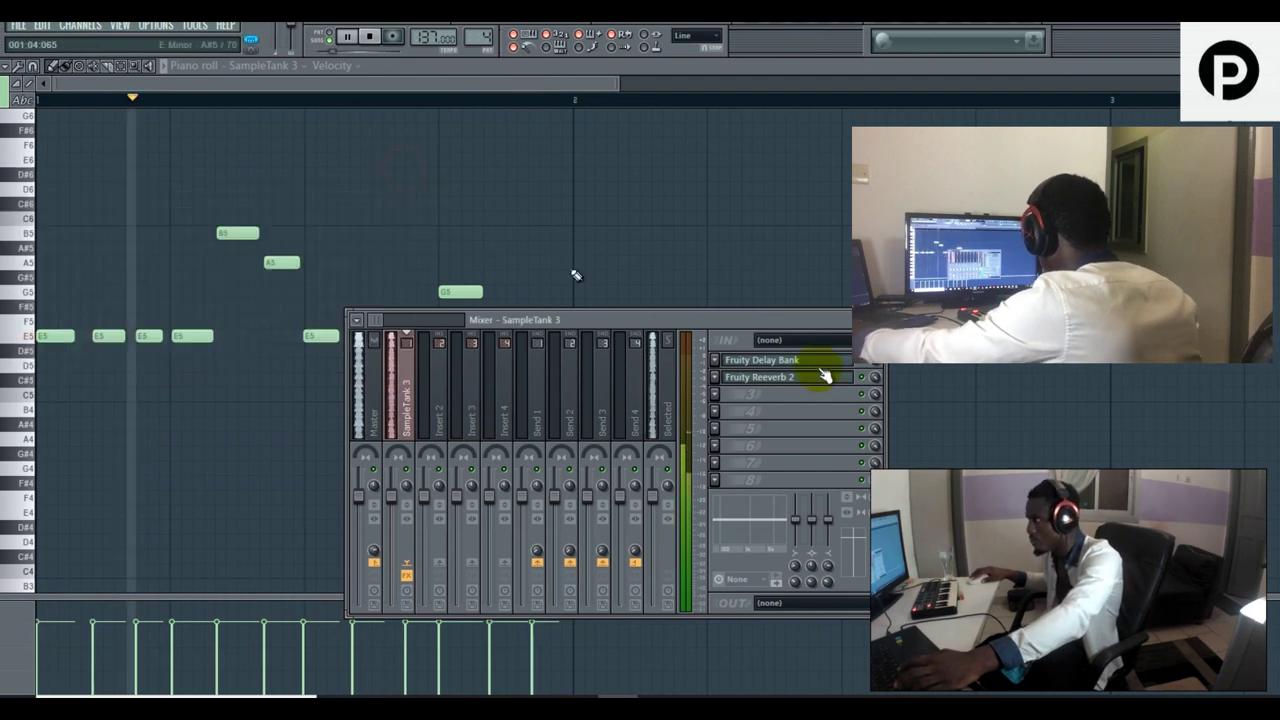
Load Fruity Parametric EQ 2 into the third effect slot and boost band 5 at about 1478 Hz.
click(715, 377)
mouse_move(790, 391)
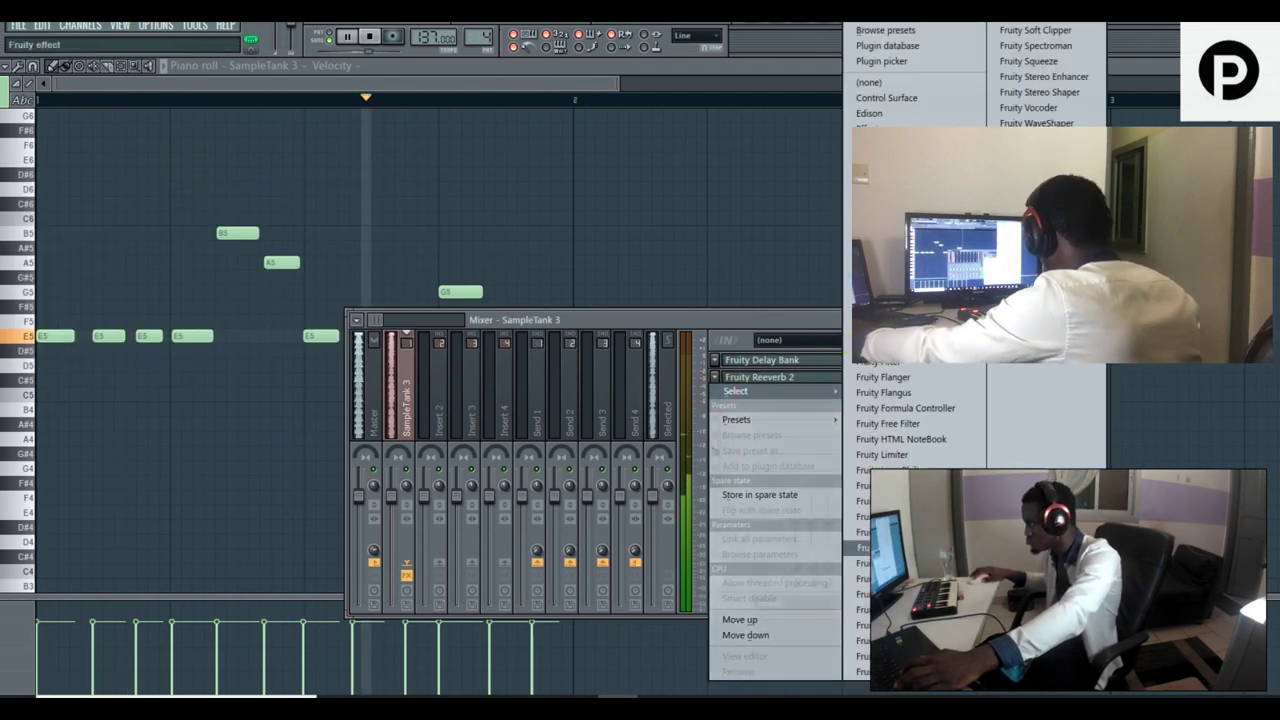
click(880, 578)
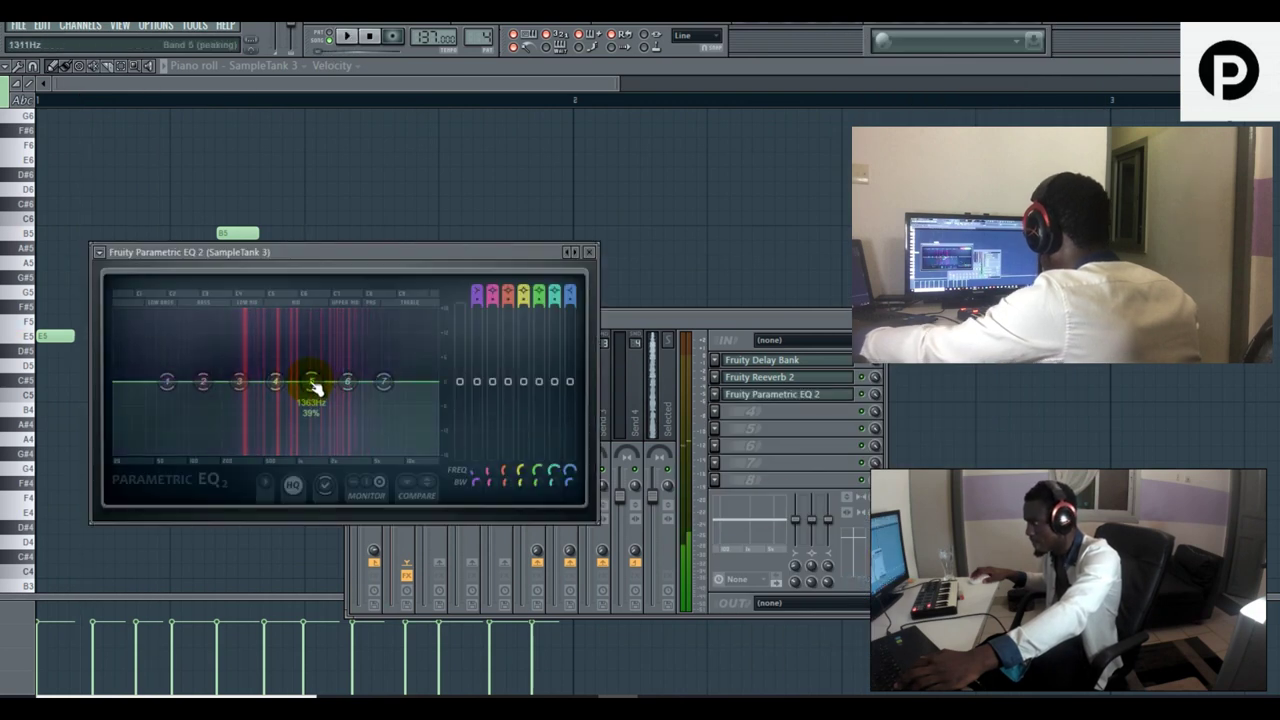
key(space)
drag(320, 377, 323, 367)
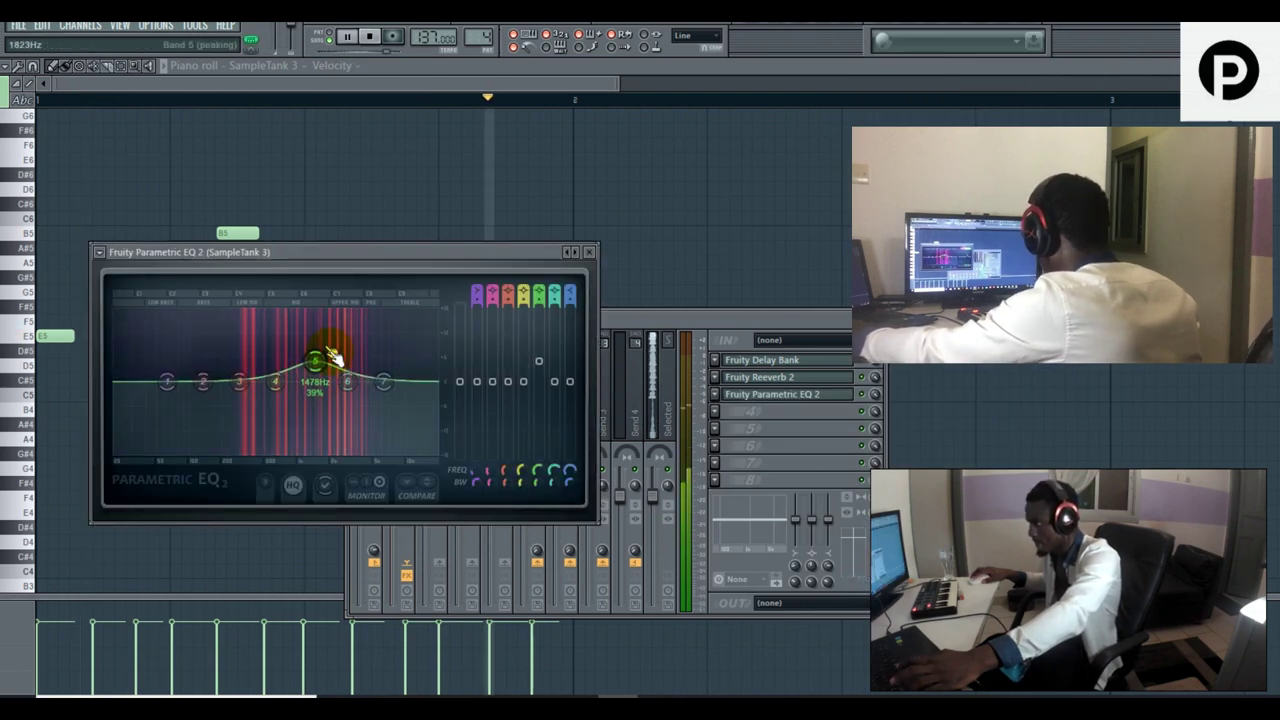
Switch the equalizer to its next preset and narrow its passband, raising the band 1 high-pass and lowering the band 7 low-pass to about 4476 Hz.
click(573, 253)
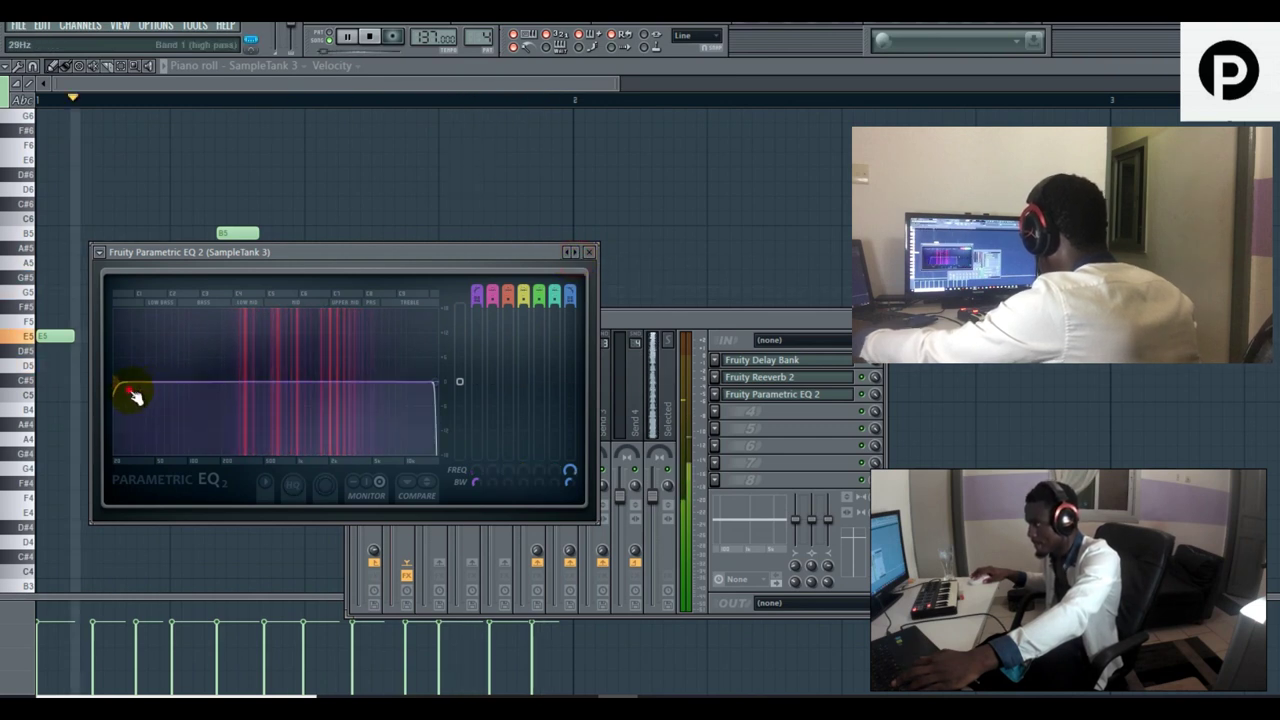
drag(132, 393, 198, 382)
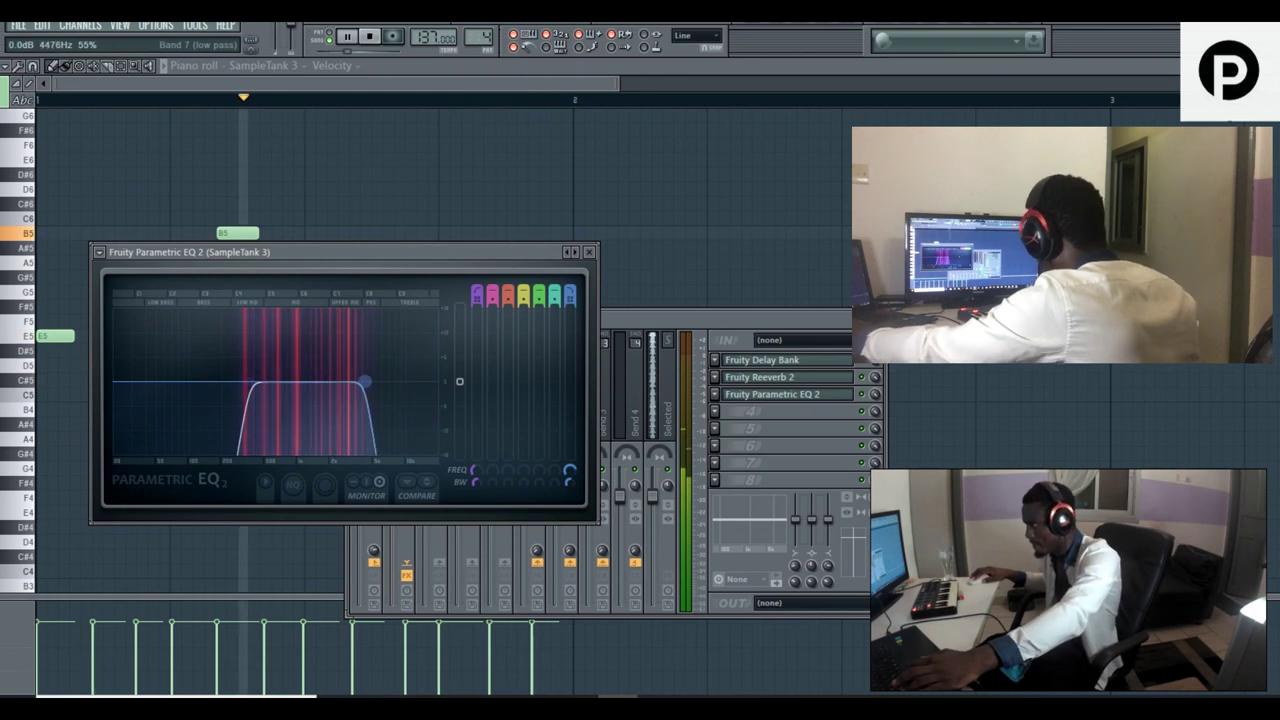
click(589, 253)
Load a second Fruity Parametric EQ 2 into the fourth effect slot and boost band 5 by about 3.4 dB at 1419 Hz.
click(727, 412)
mouse_move(746, 400)
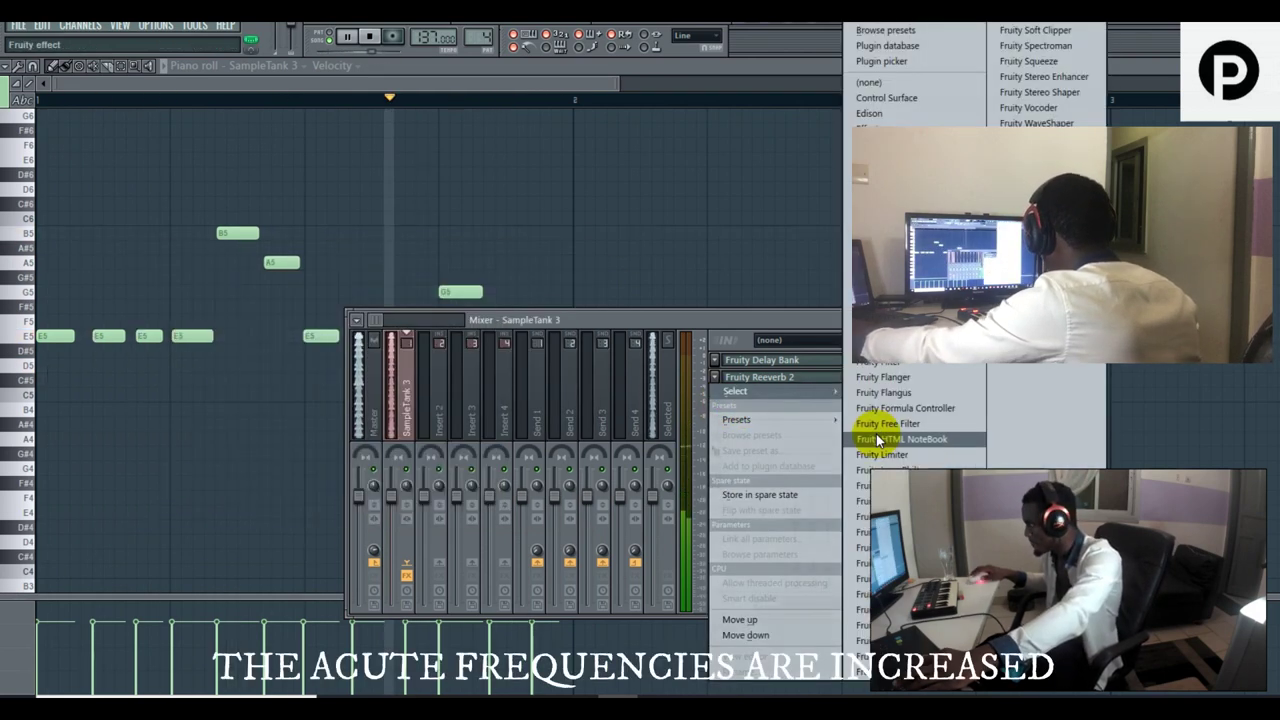
click(880, 563)
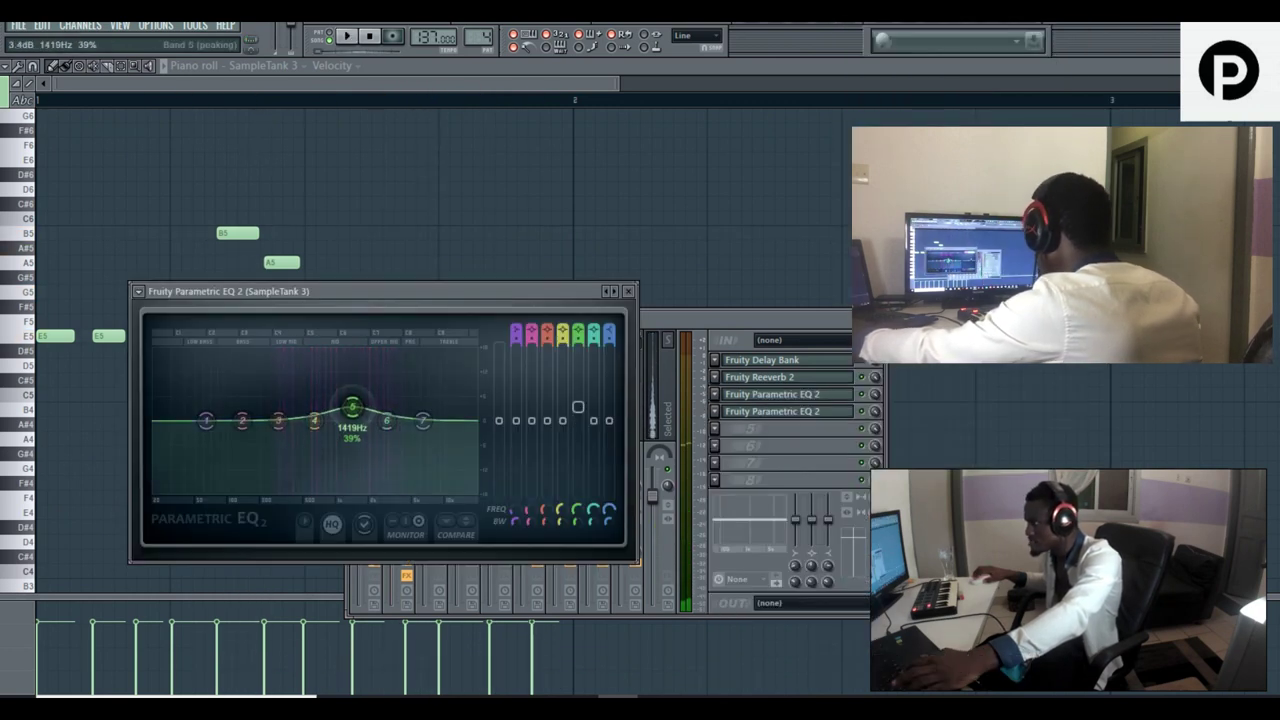
key(space)
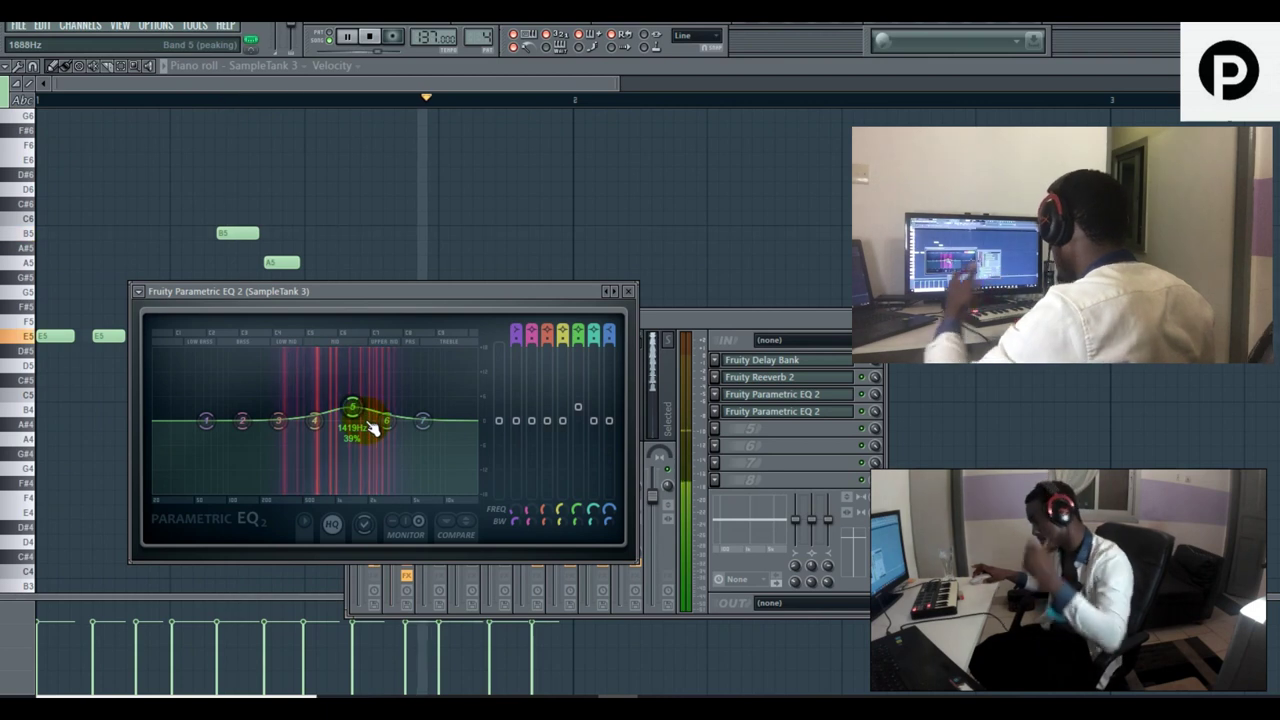
Set the band 1 high-pass of the Fruity Parametric EQ 2 in the third effect slot to about 230 Hz.
click(628, 291)
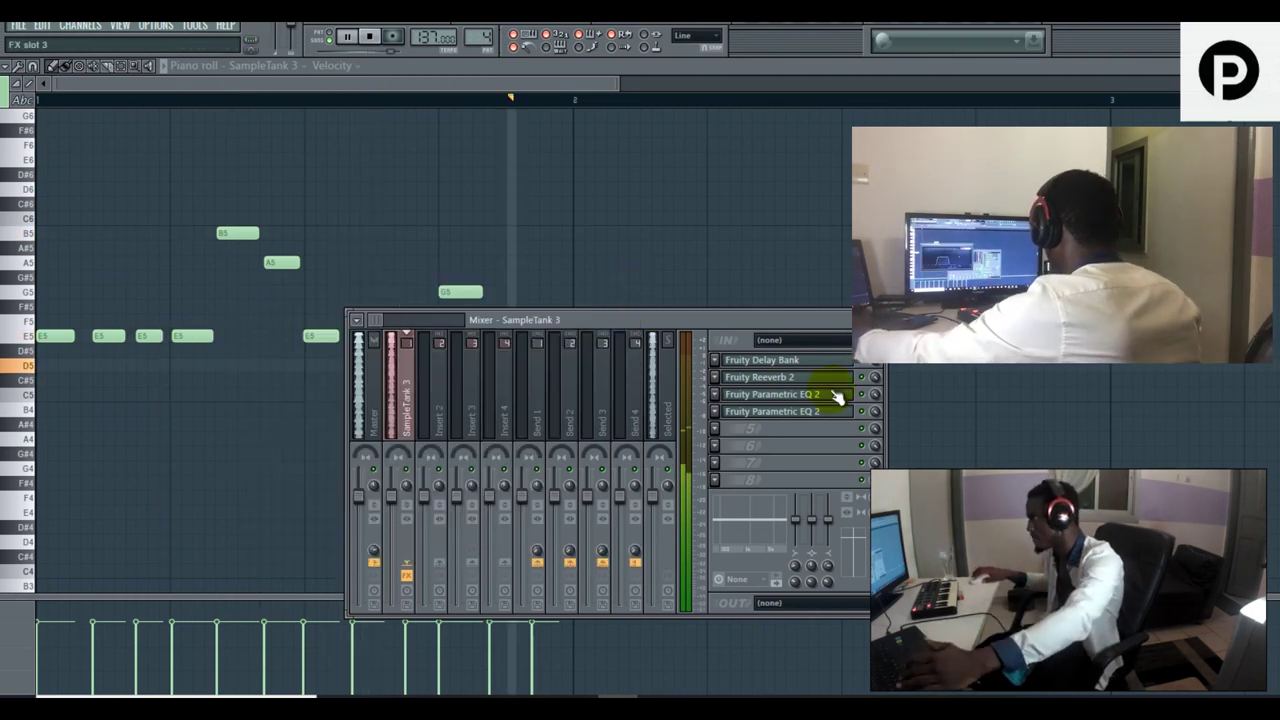
click(830, 396)
drag(264, 398, 231, 384)
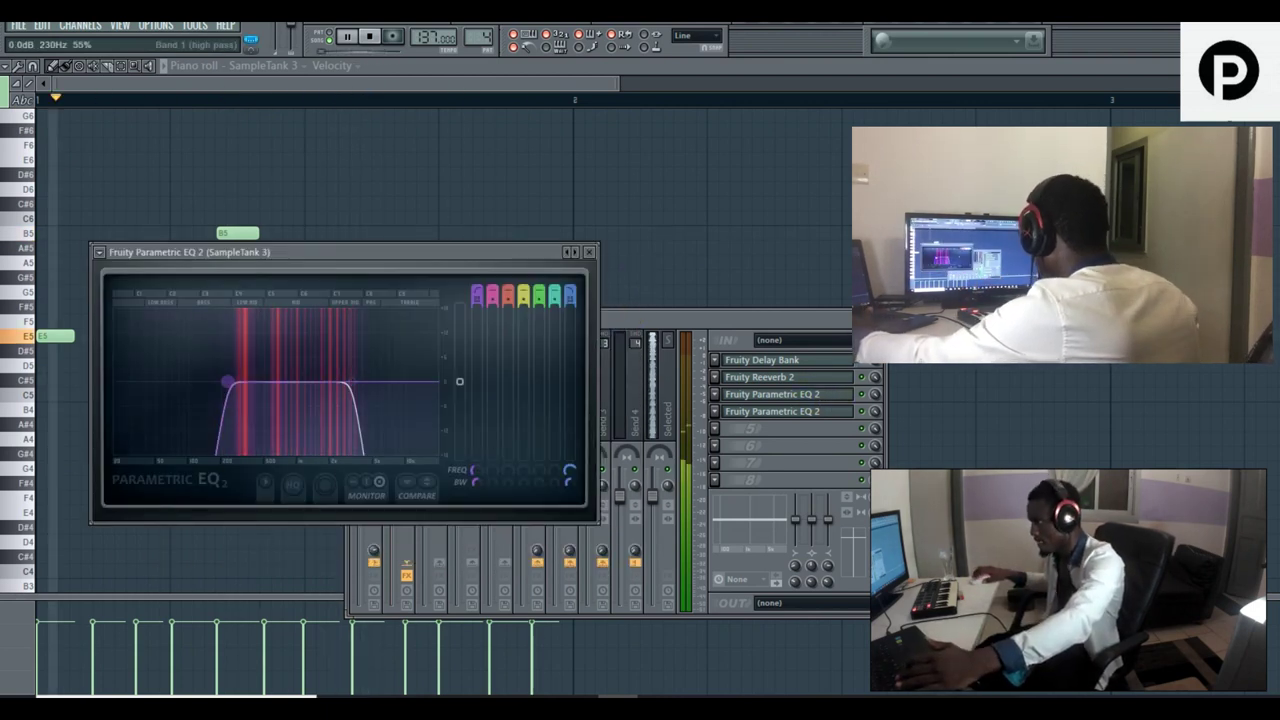
click(589, 253)
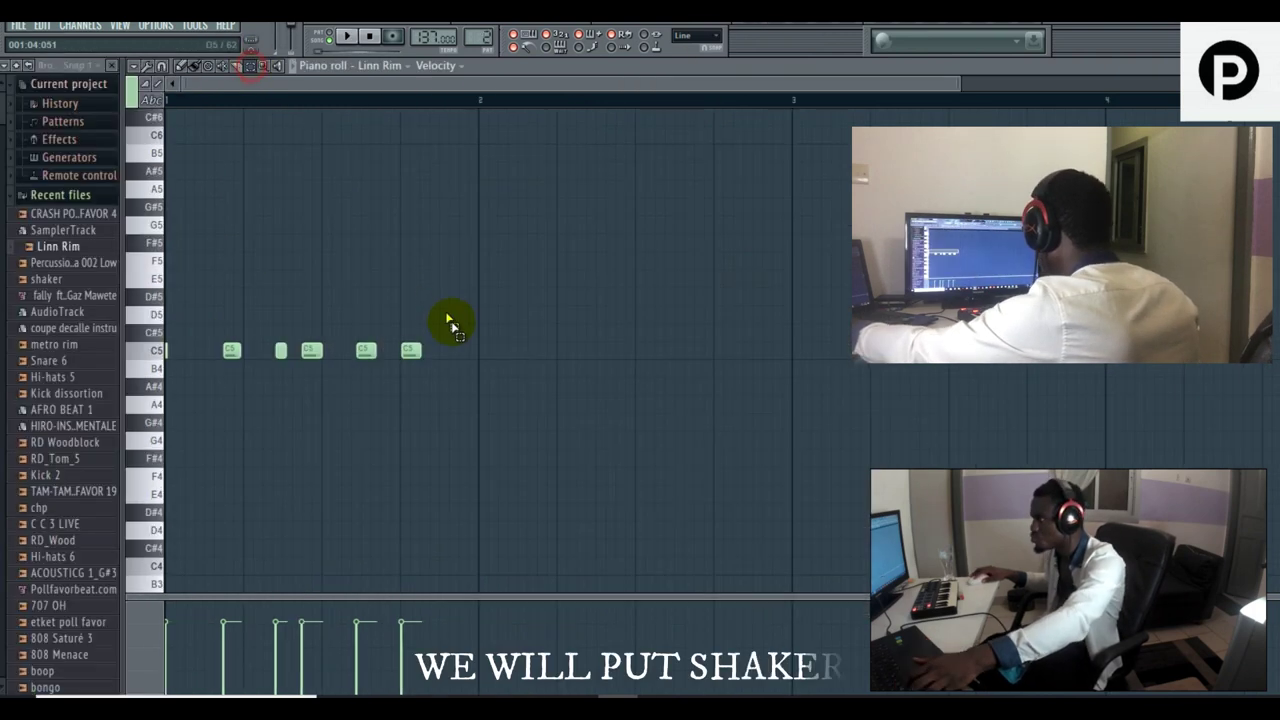
Copy all the Linn Rim notes into the shaker channel's piano roll and return to the playlist.
drag(449, 312, 130, 385)
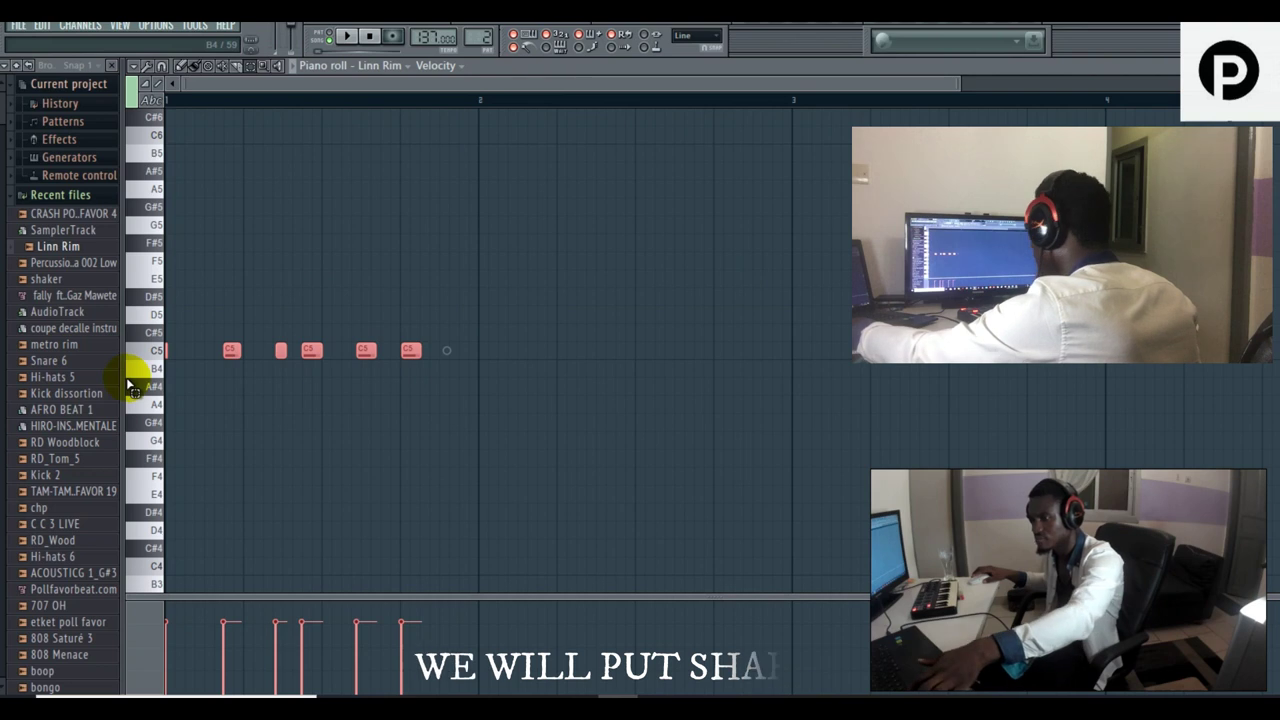
key(space)
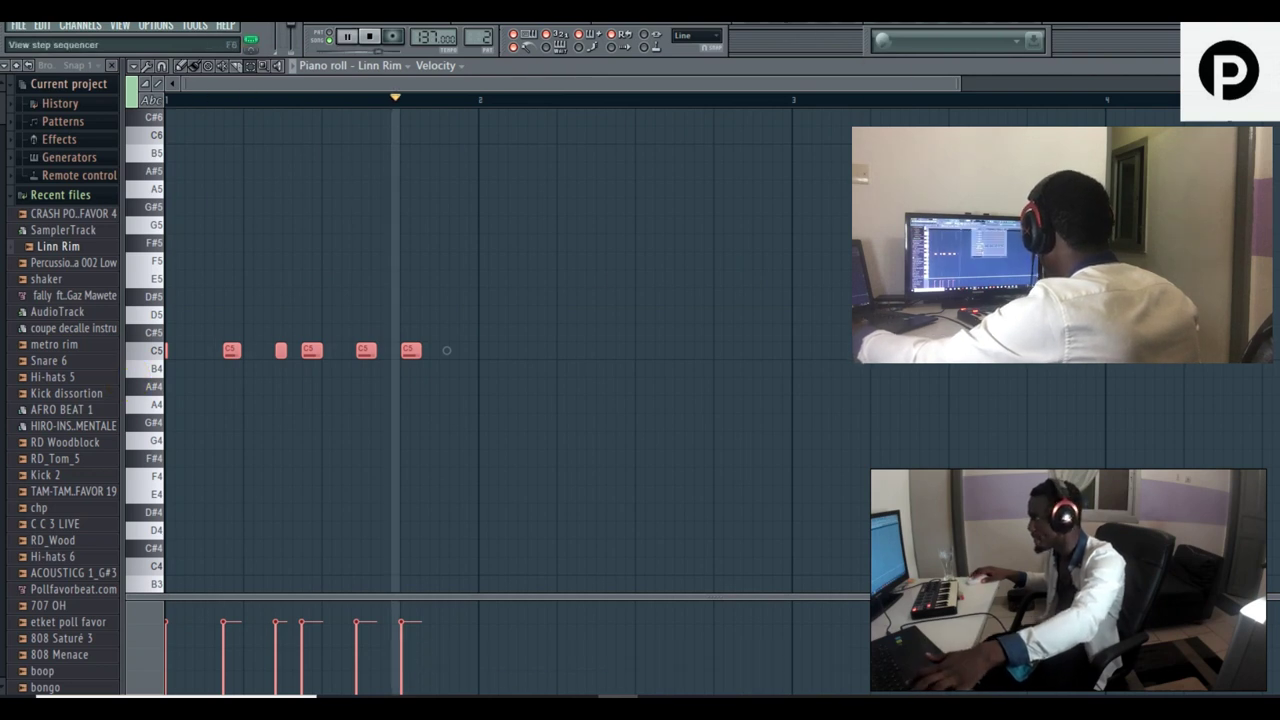
click(822, 14)
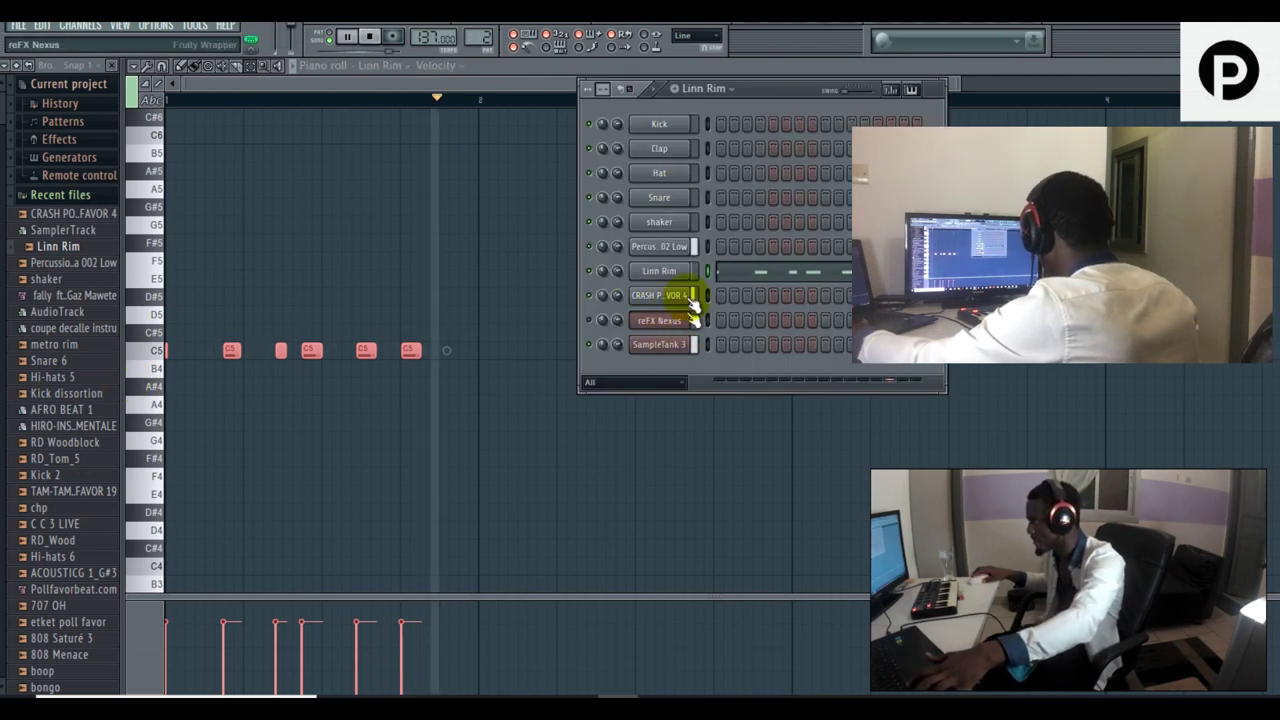
right_click(690, 222)
click(700, 225)
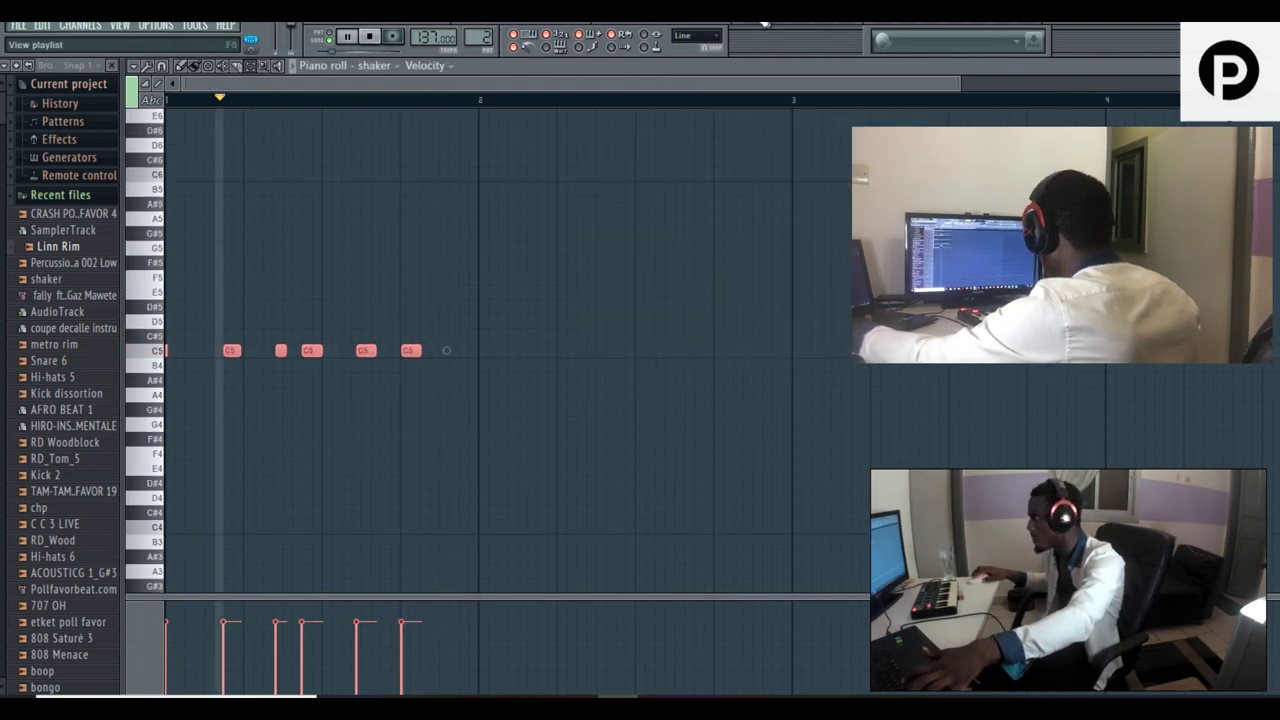
click(753, 14)
click(170, 67)
right_click(413, 175)
key(space)
Load the RD Woodblock sample into a new channel and record three C5 hits in its piano roll.
click(75, 467)
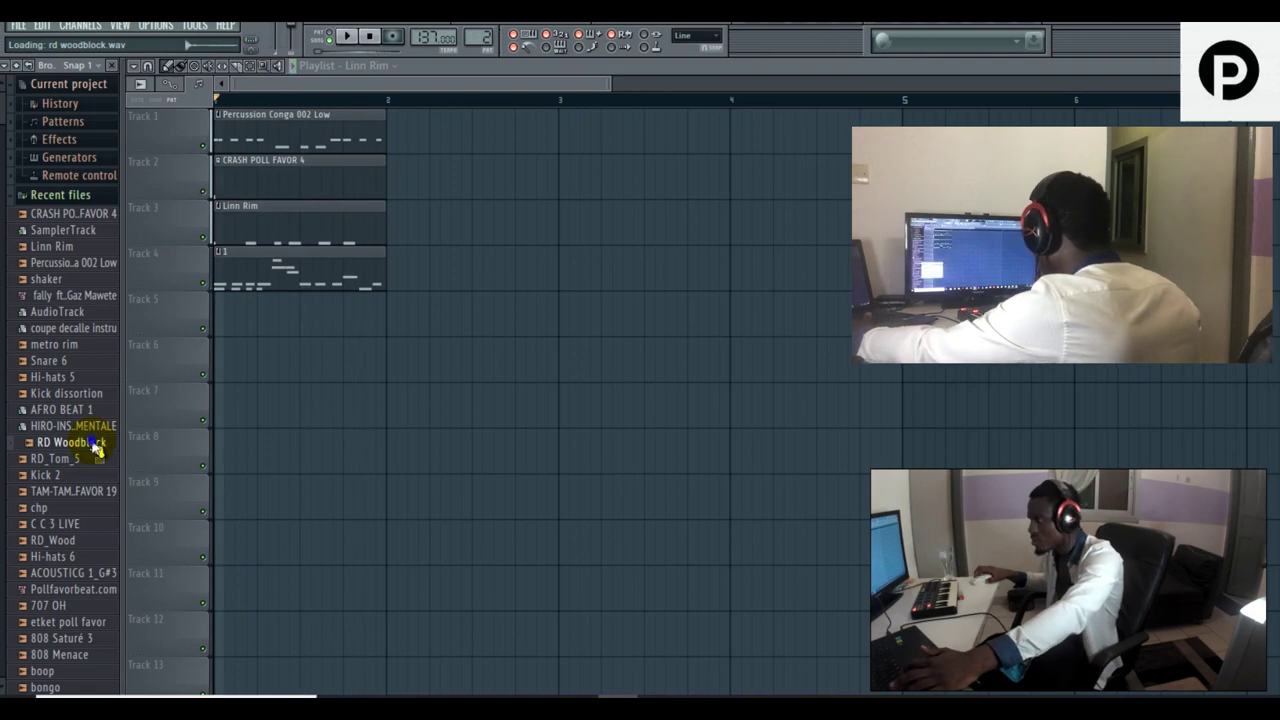
right_click(96, 449)
click(140, 445)
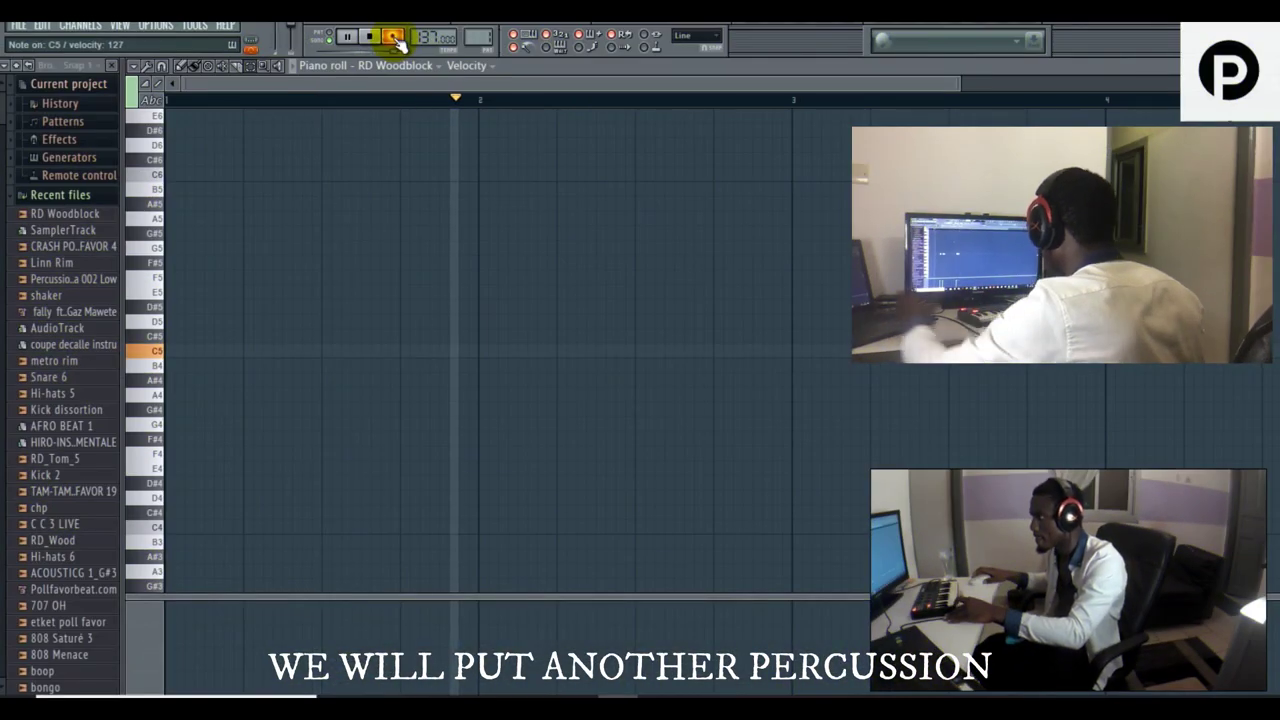
click(451, 327)
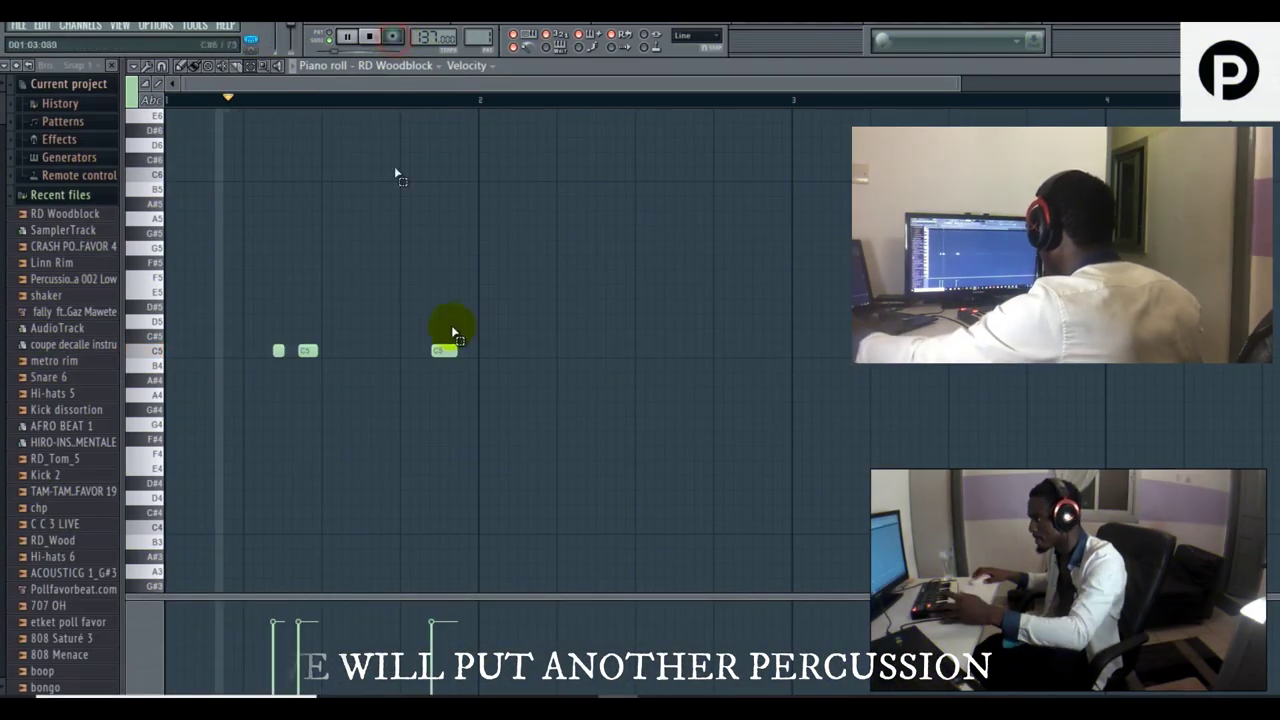
click(182, 66)
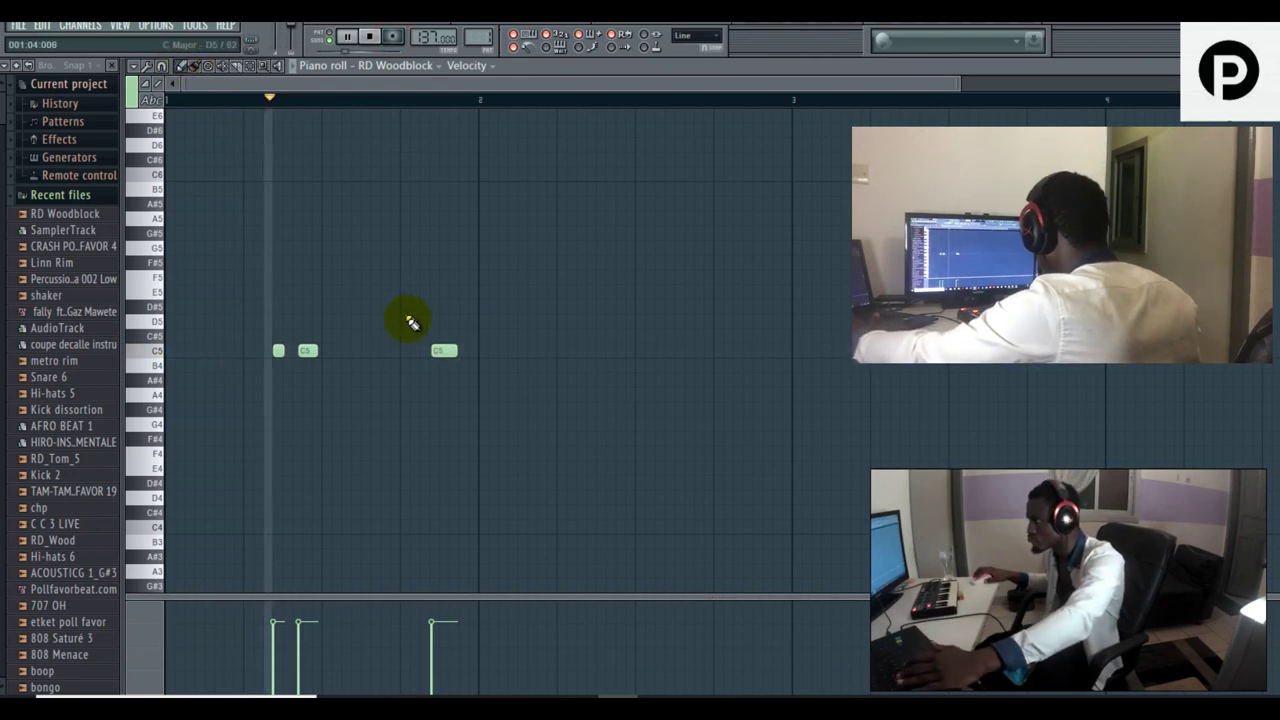
Add three more C5 notes in the second half of the RD Woodblock bar, one of them at 1:03:040.
click(760, 22)
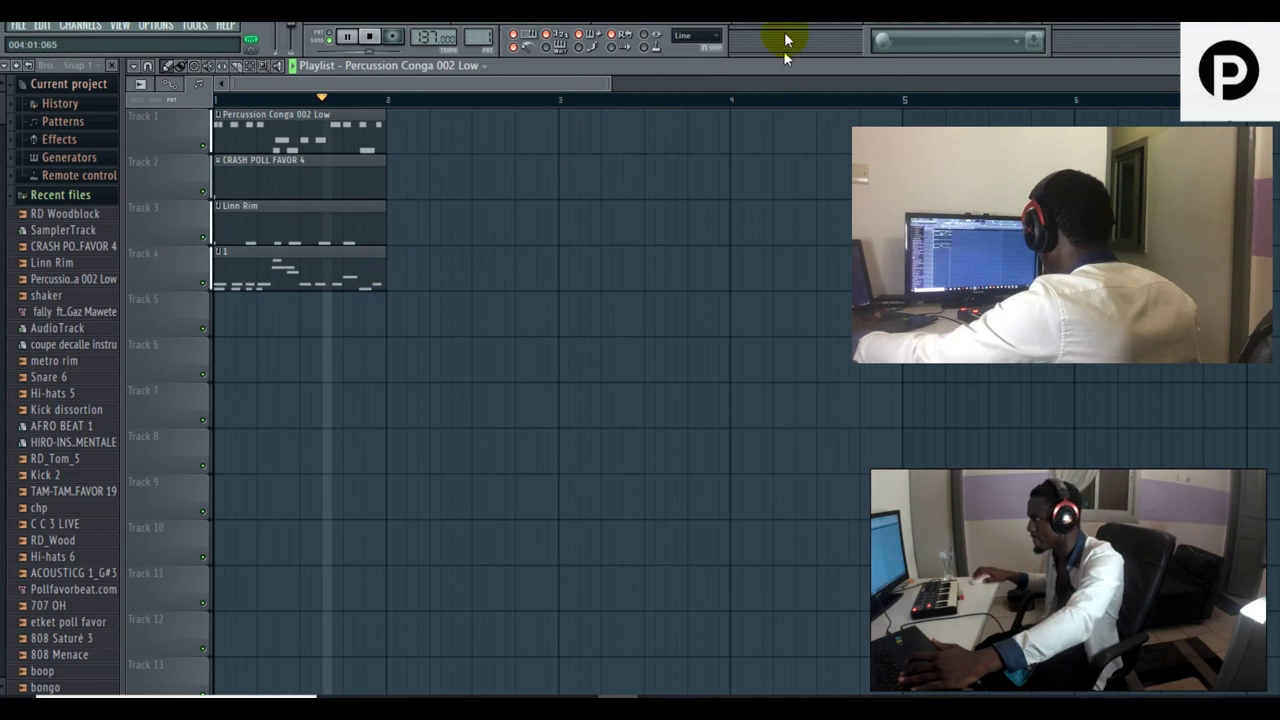
click(811, 25)
key(space)
key(space)
click(362, 352)
double_click(370, 352)
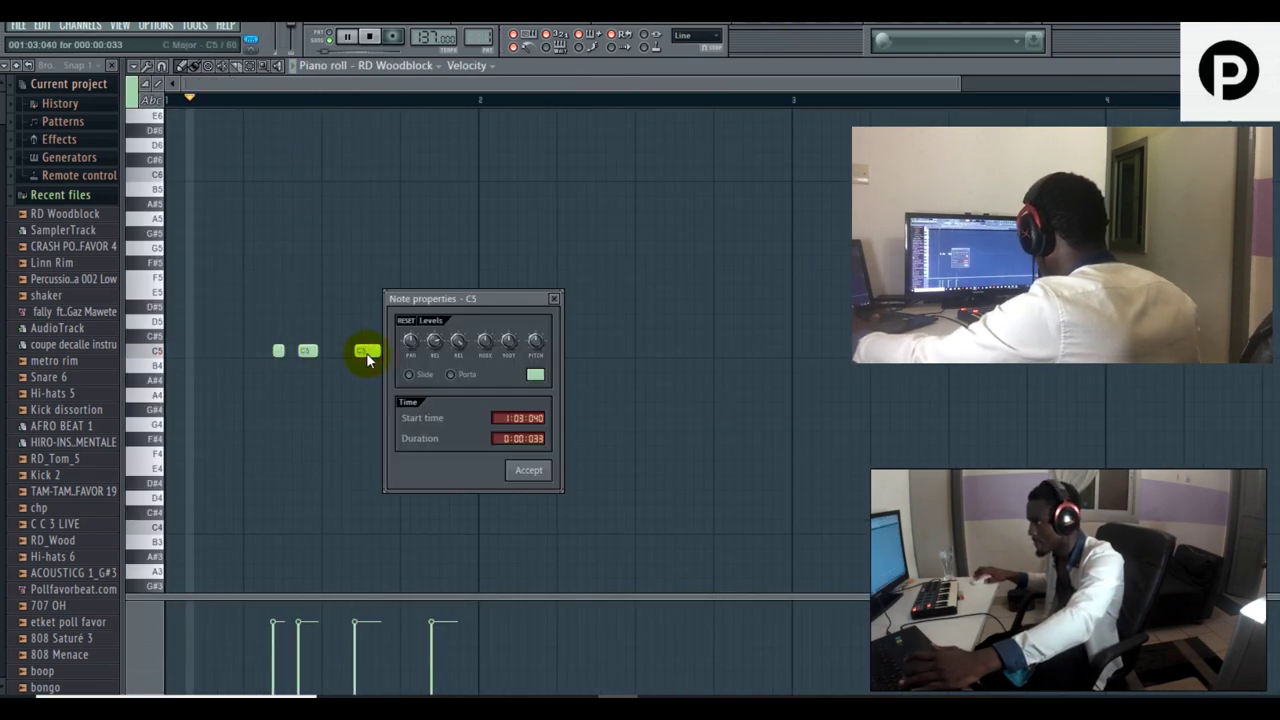
click(557, 290)
drag(380, 351, 373, 351)
click(382, 351)
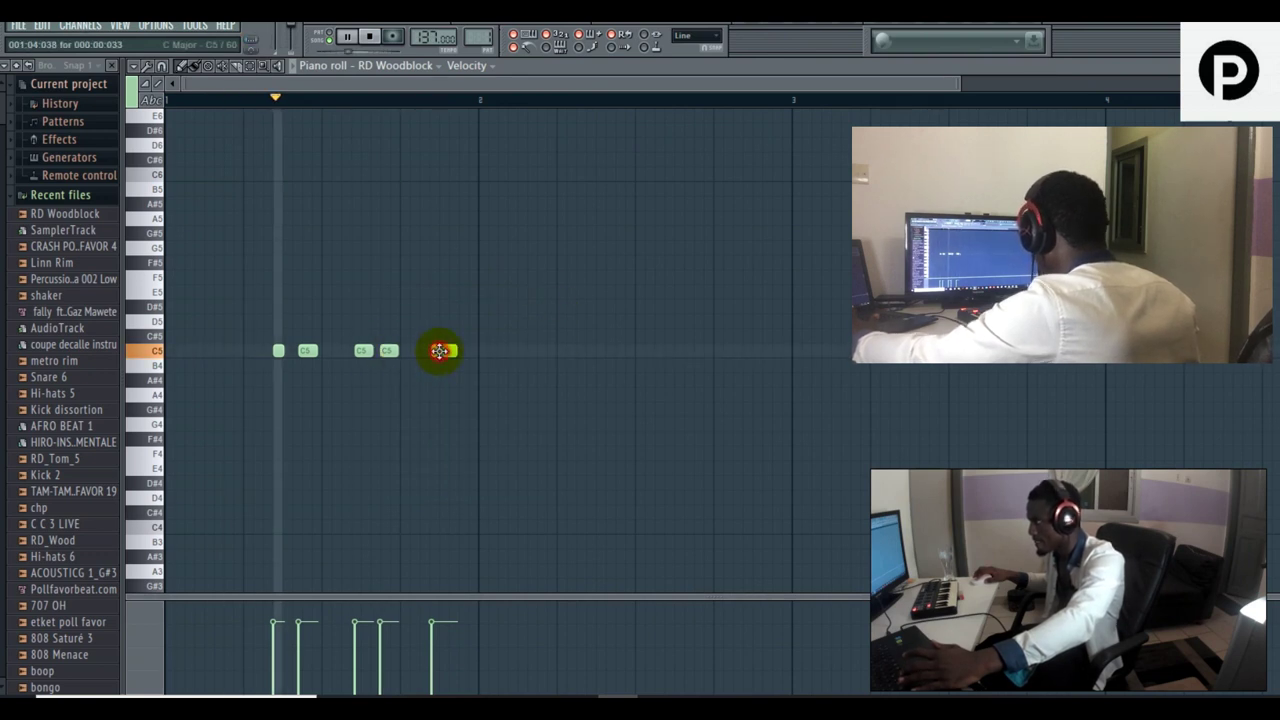
click(466, 351)
drag(486, 351, 462, 351)
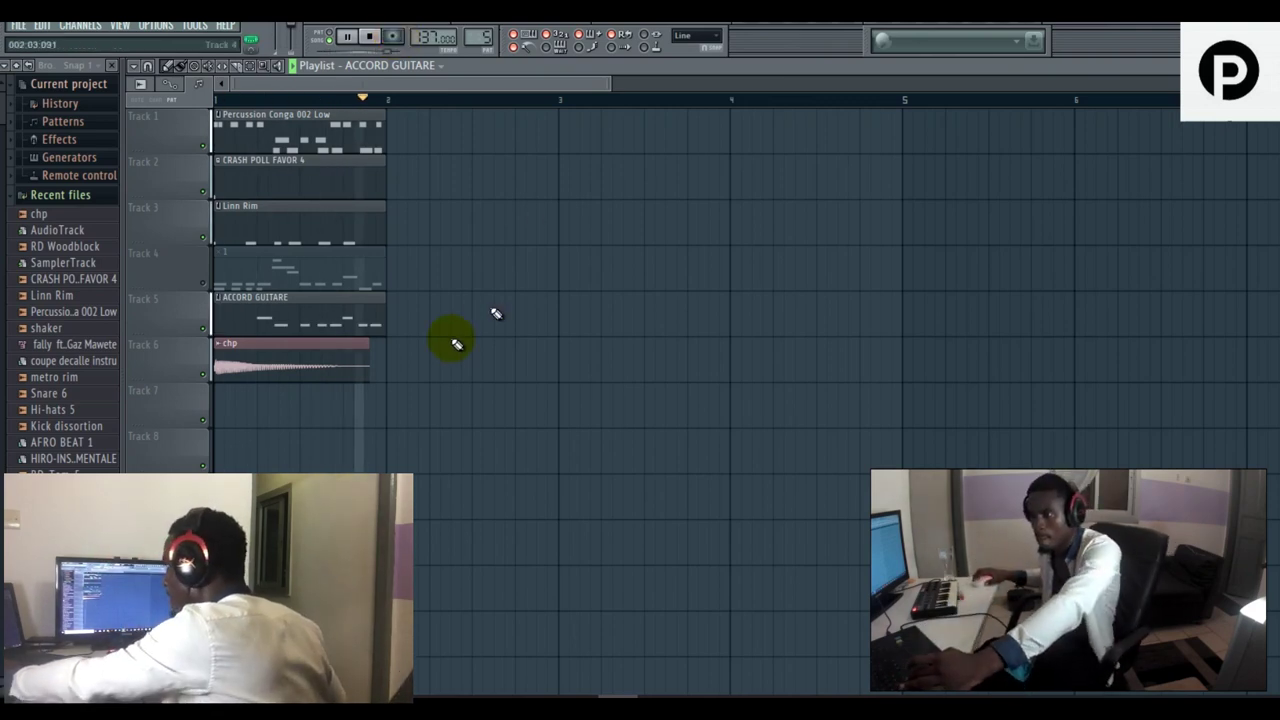
Replace the last E4 note of the ACCORD GUITARE pattern's SampleTank 3 part with a D4 note.
key(space)
key(F6)
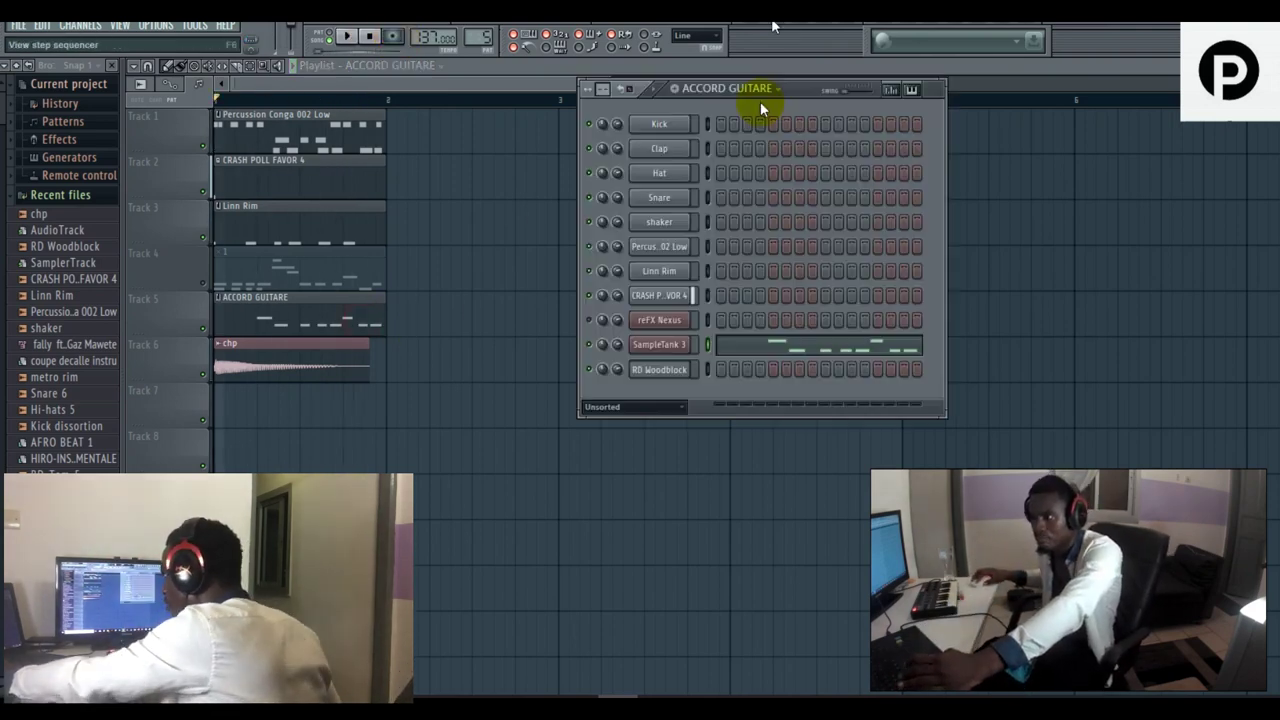
click(778, 358)
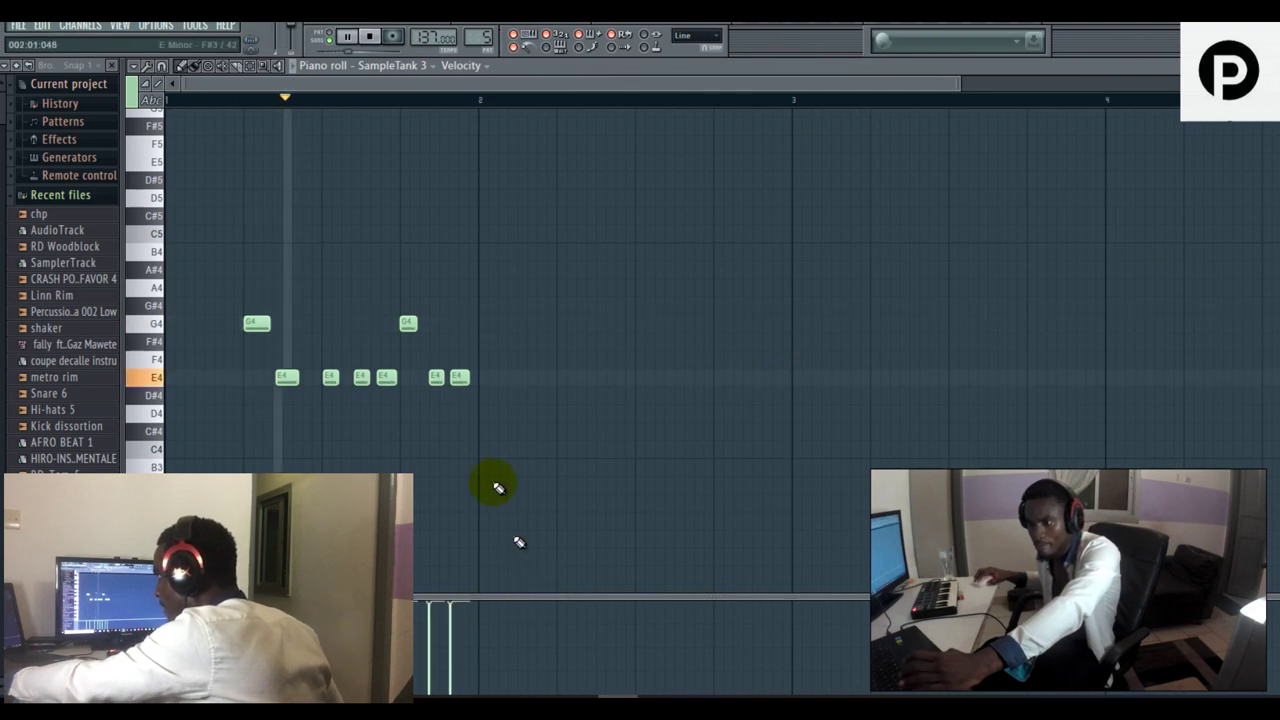
click(468, 410)
right_click(459, 376)
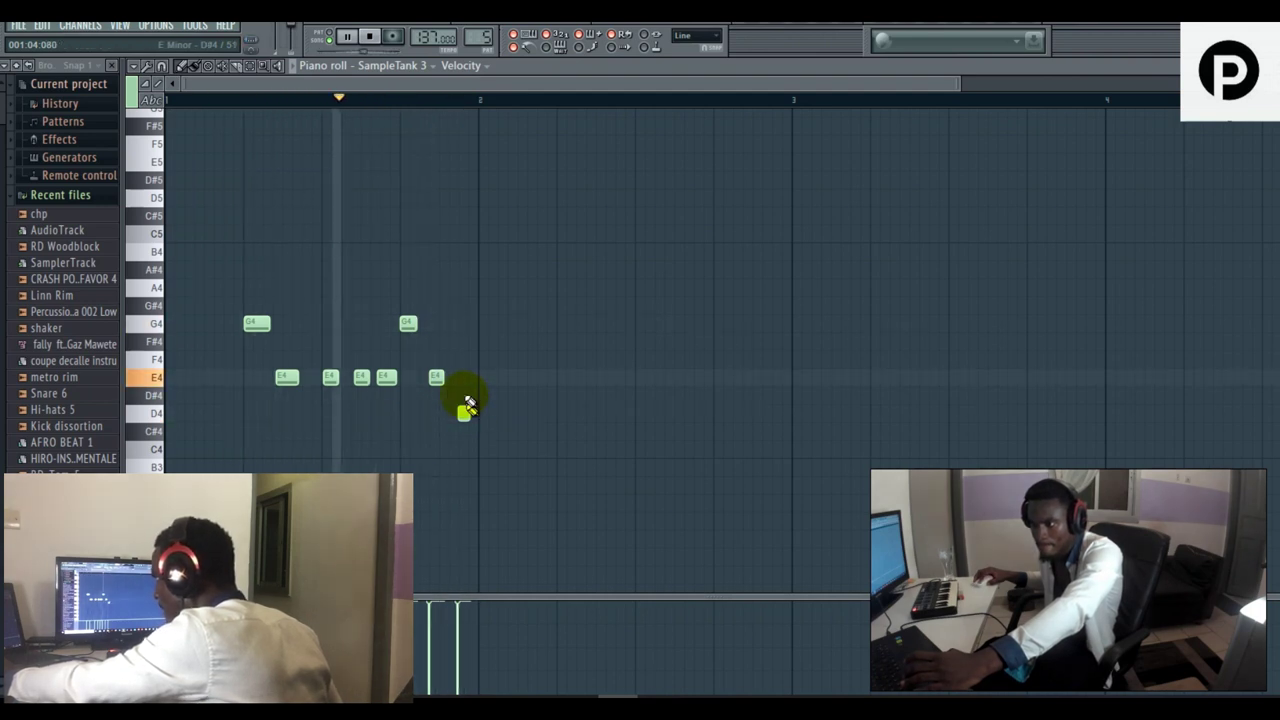
right_click(465, 412)
Add two short E4 notes within the first beat of the SampleTank 3 part, removing the stray C4 note.
click(174, 449)
mouse_move(210, 386)
mouse_down()
mouse_move(206, 337)
mouse_move(207, 395)
mouse_move(211, 374)
mouse_up()
right_click(172, 447)
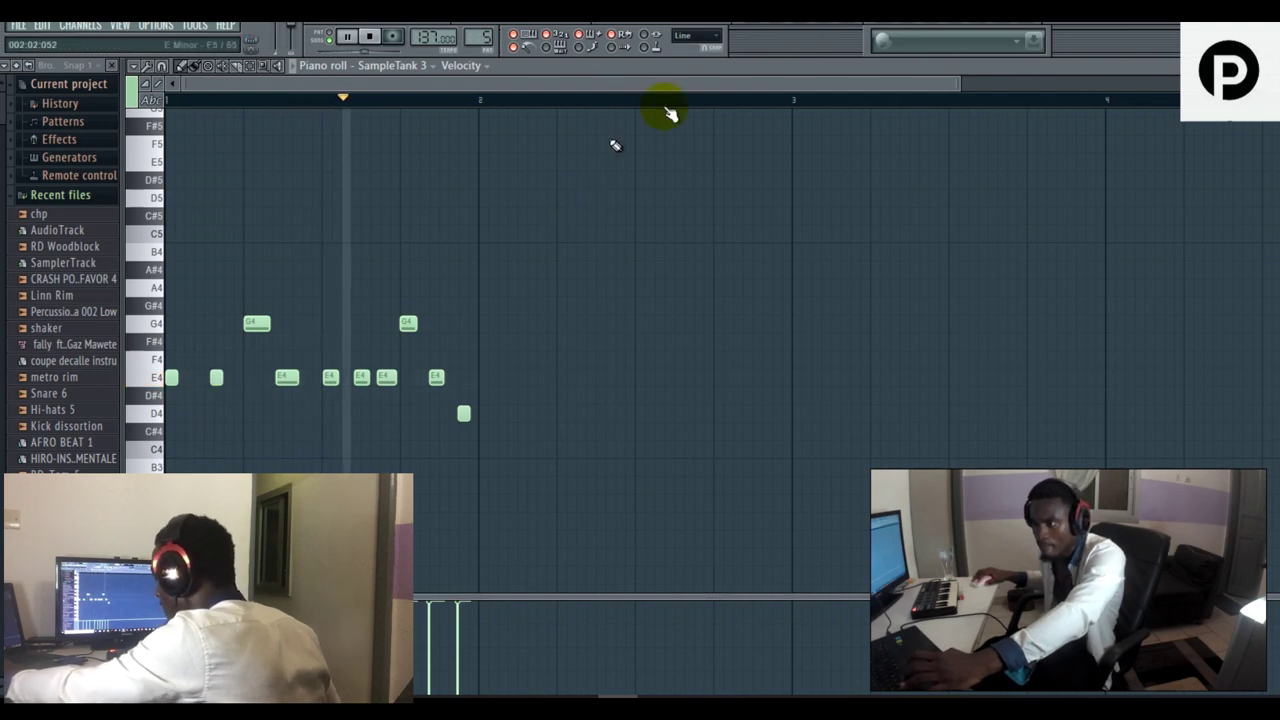
Move the last note of the SampleTank 3 part to D4 and unmute Track 4 in the playlist.
drag(962, 84, 695, 80)
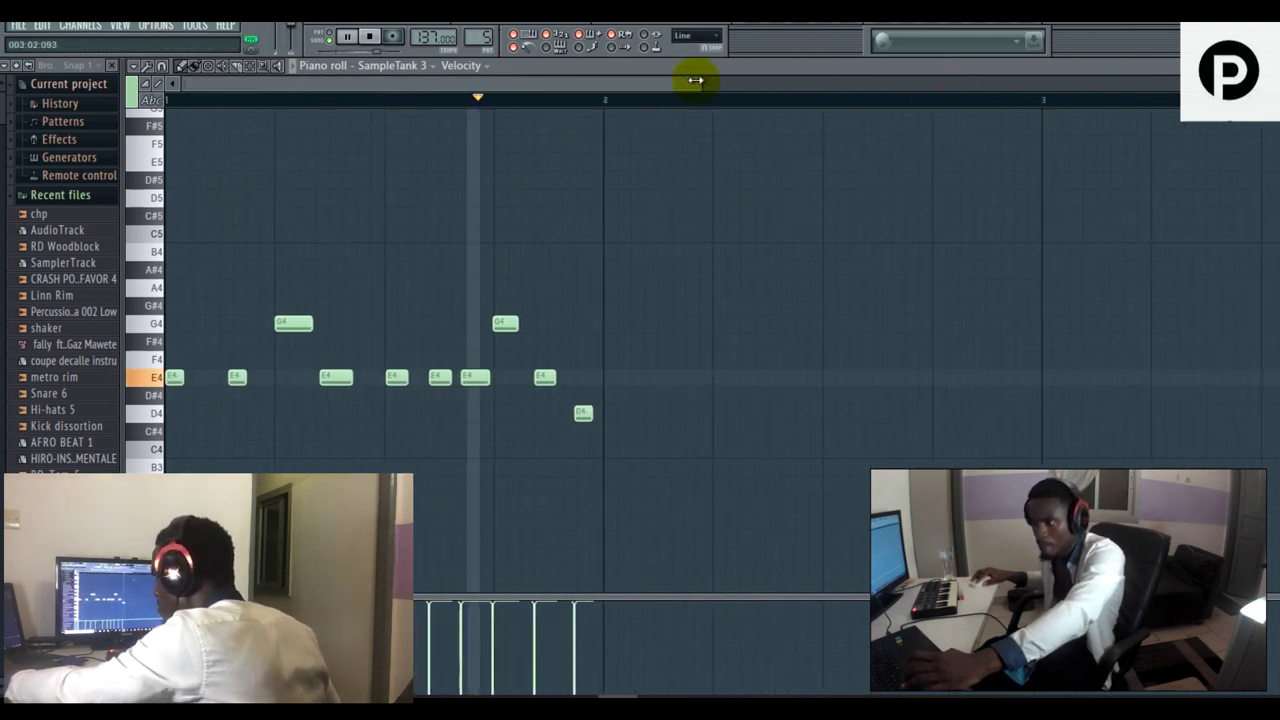
key(space)
key(space)
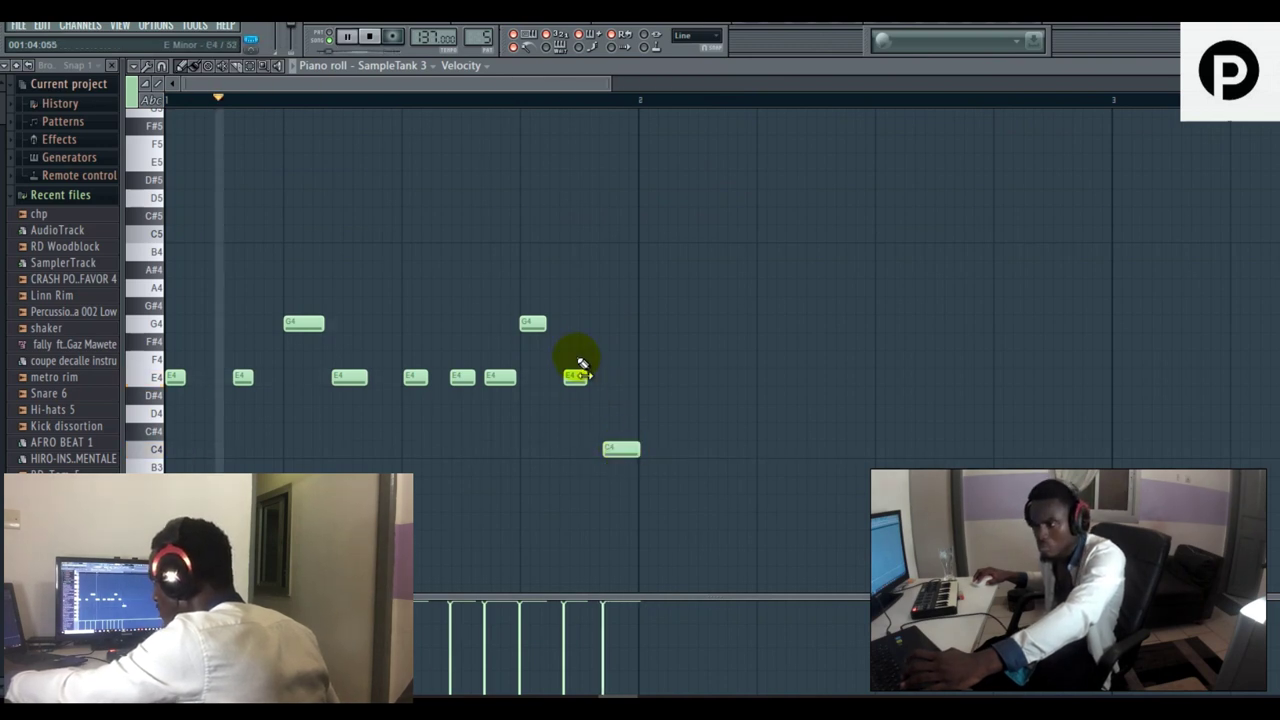
drag(617, 449, 612, 408)
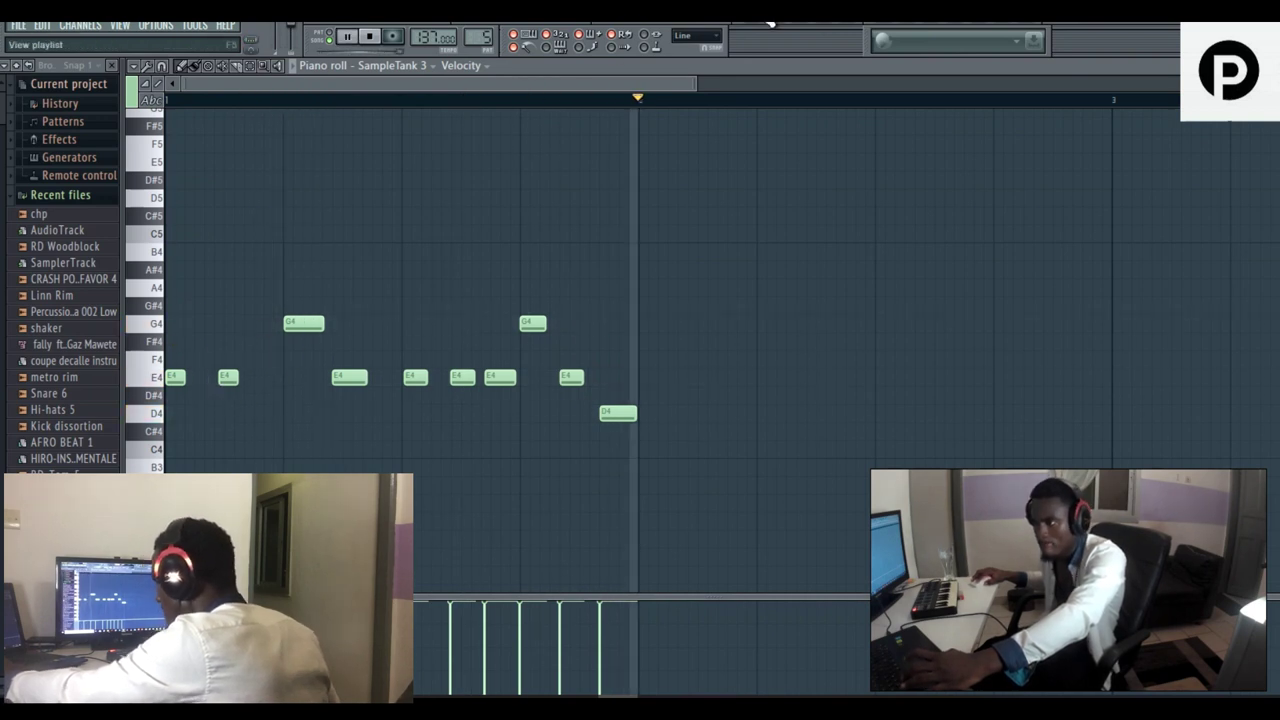
click(730, 22)
click(206, 285)
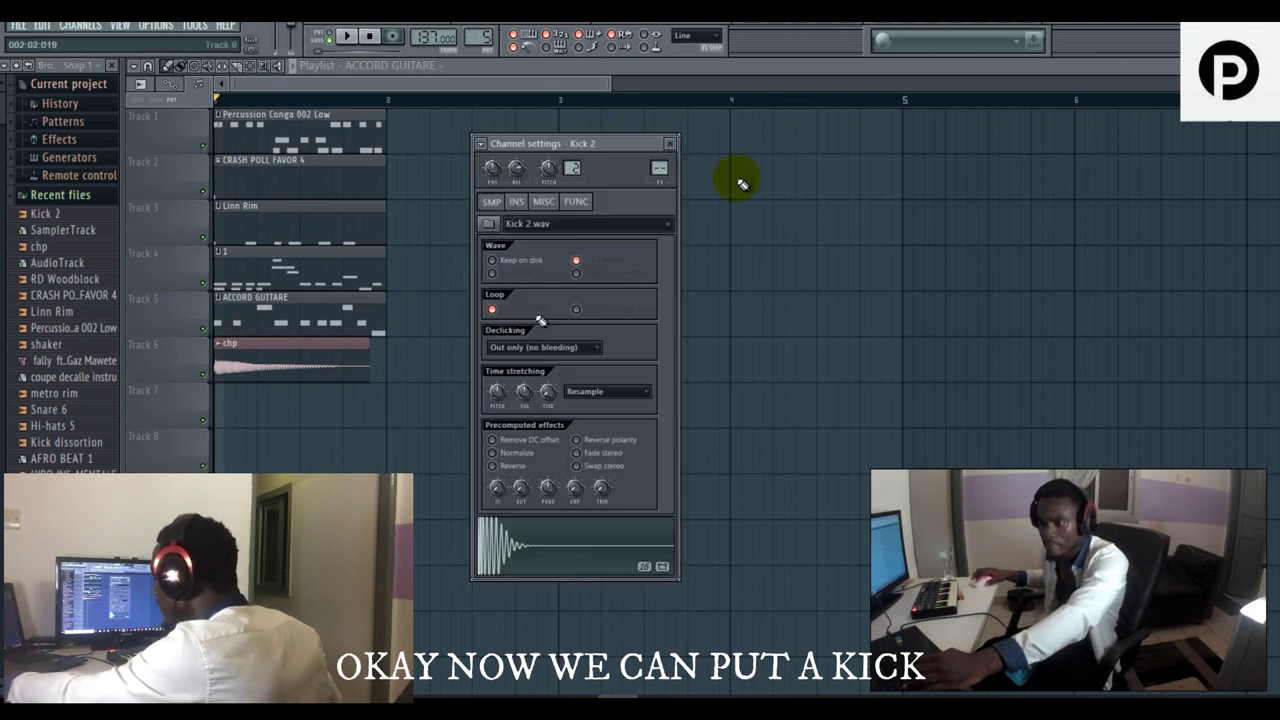
Place a C5 note on each of the four beats of bar 1 in the Kick 2 channel's piano roll.
key(F6)
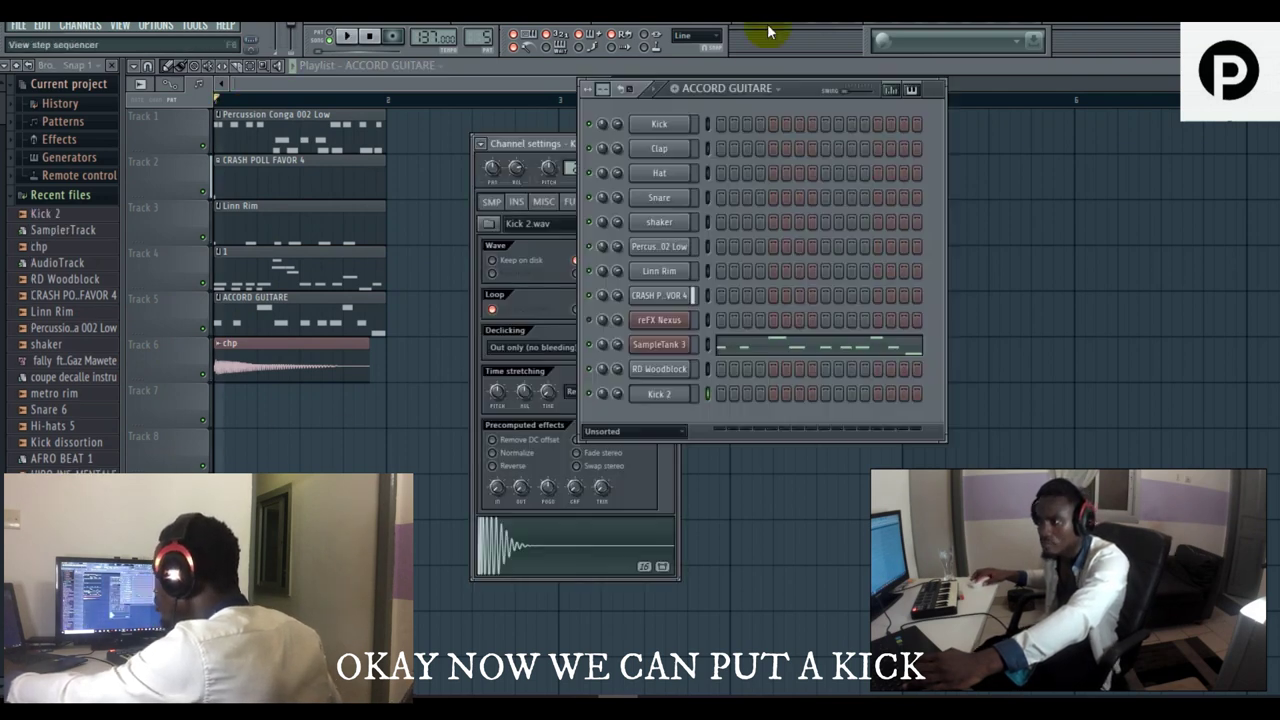
right_click(687, 397)
click(712, 402)
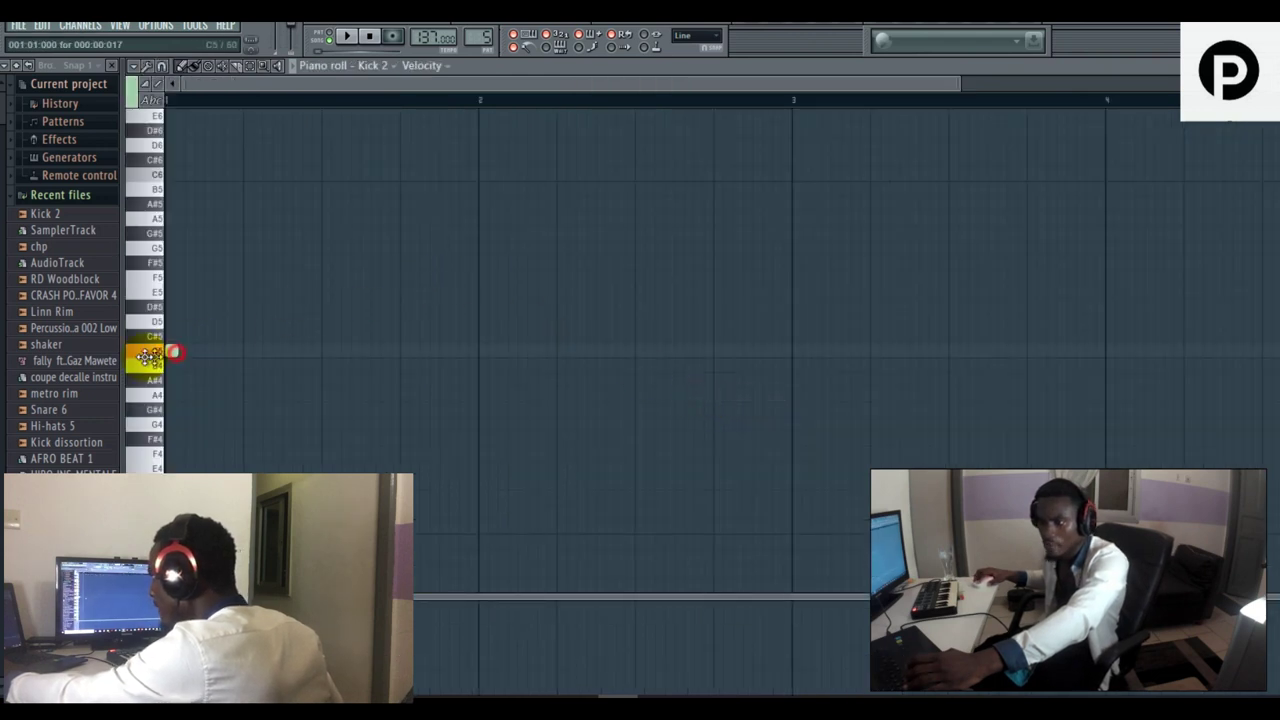
click(246, 353)
click(322, 352)
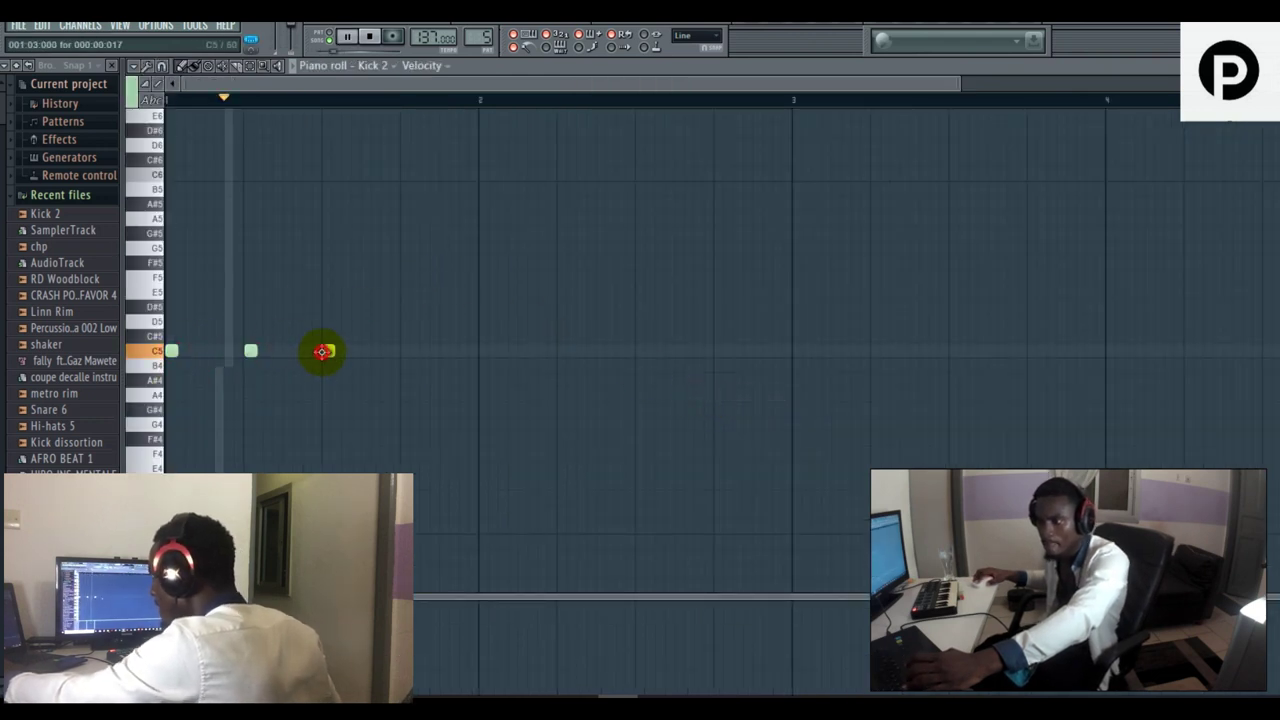
click(405, 351)
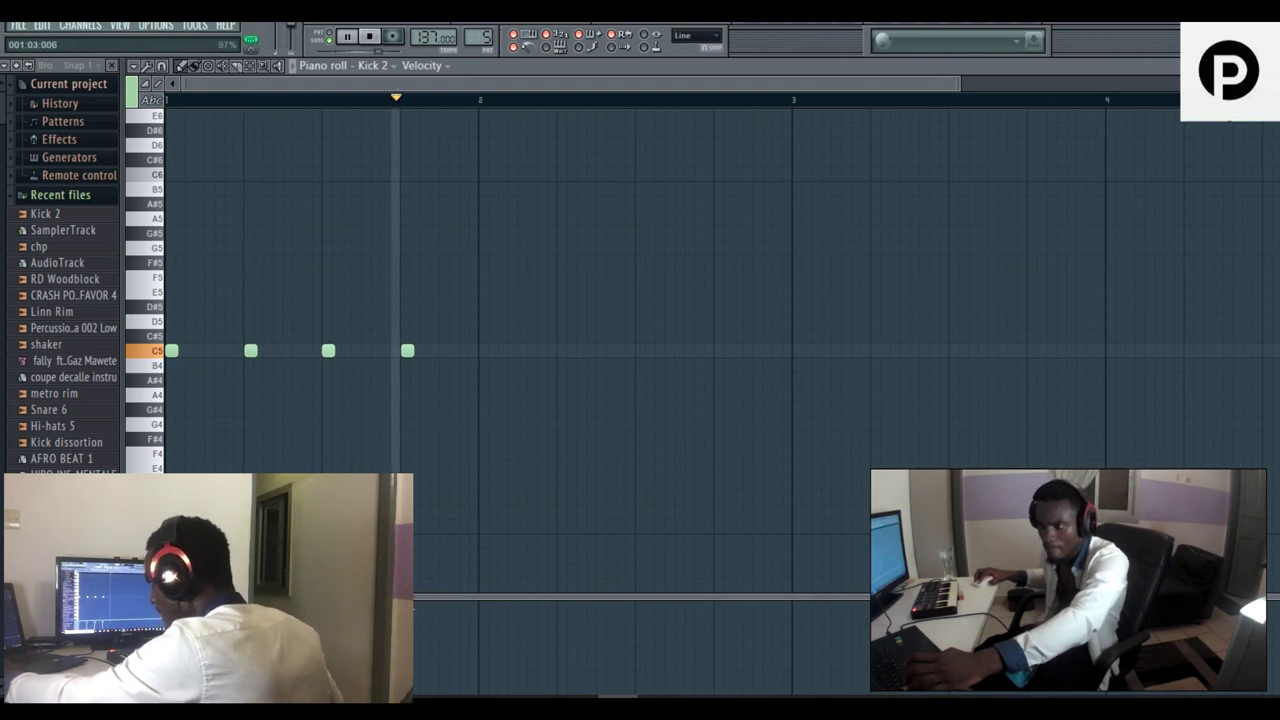
click(724, 37)
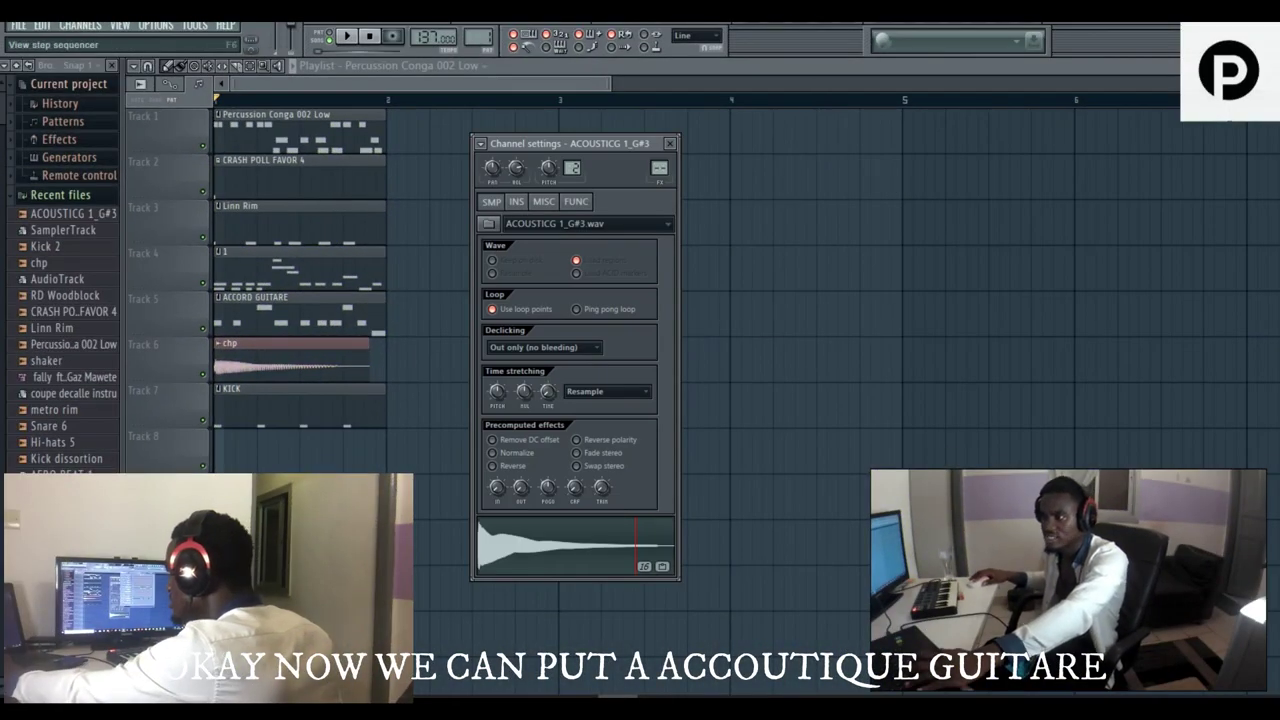
Move the third note of the ACOUSTICG 1_G#3 melody to G4 at the start of beat 2 and return to the playlist.
click(750, 10)
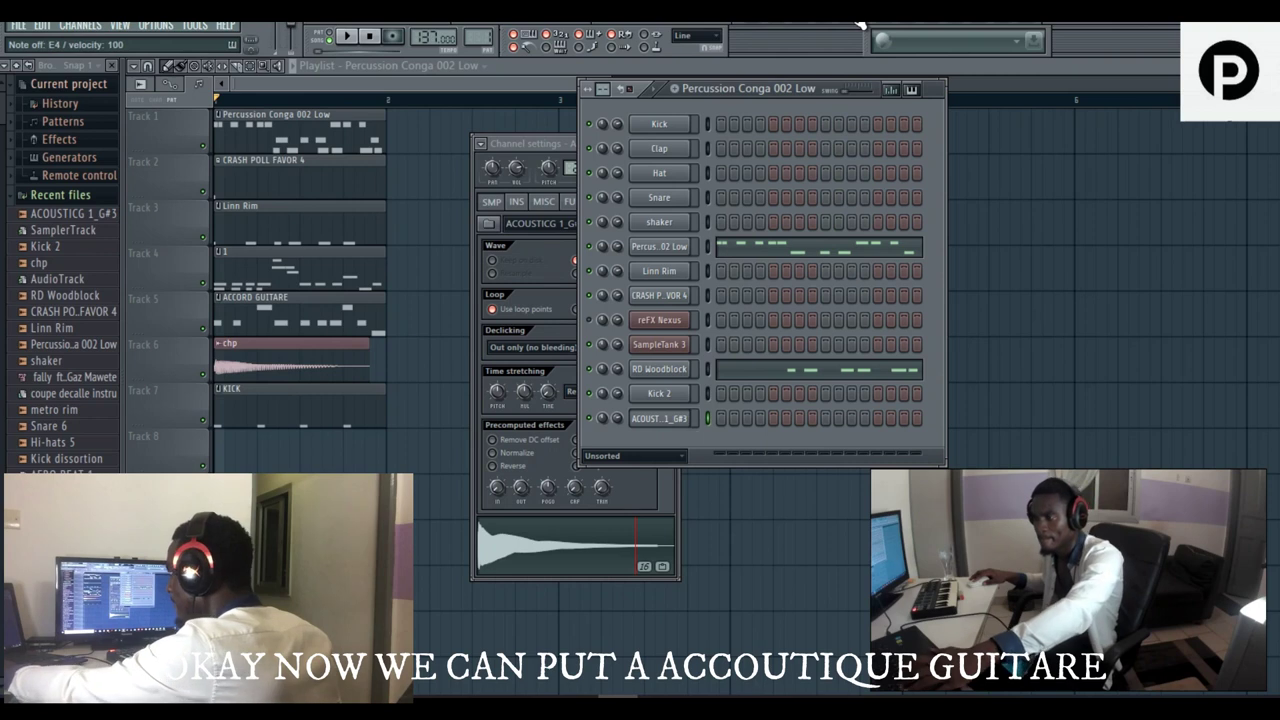
click(853, 13)
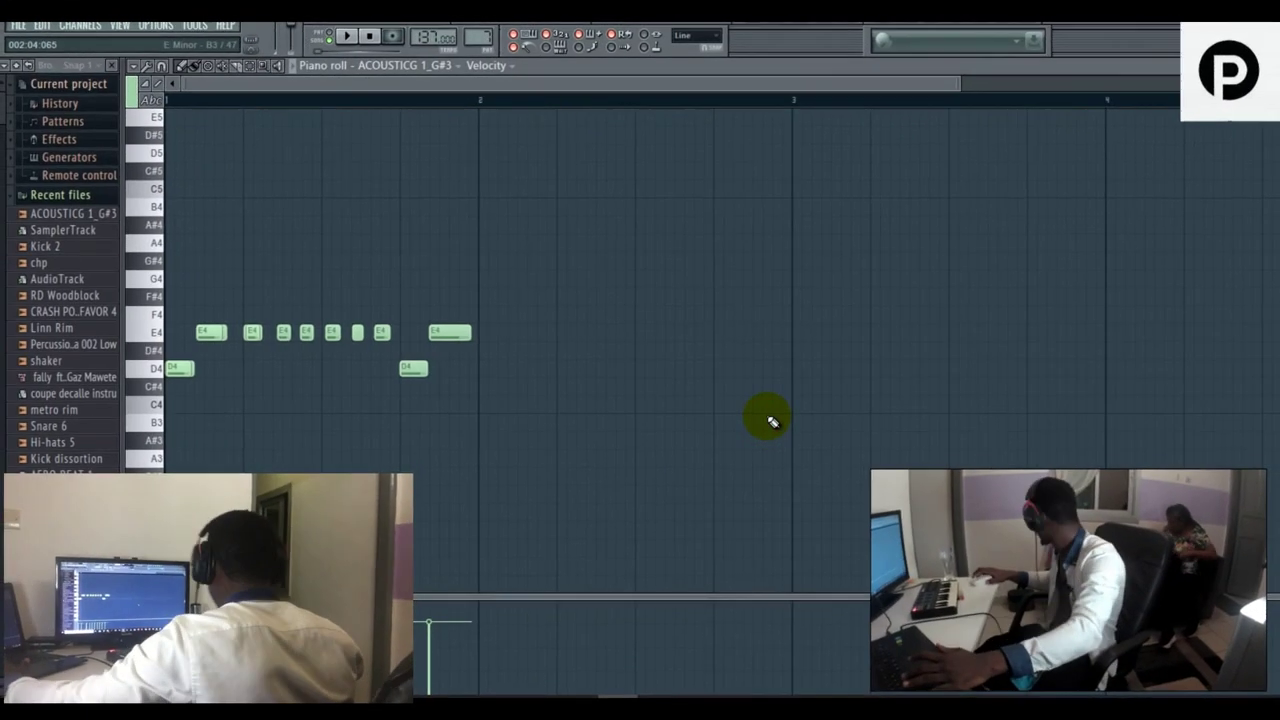
key(space)
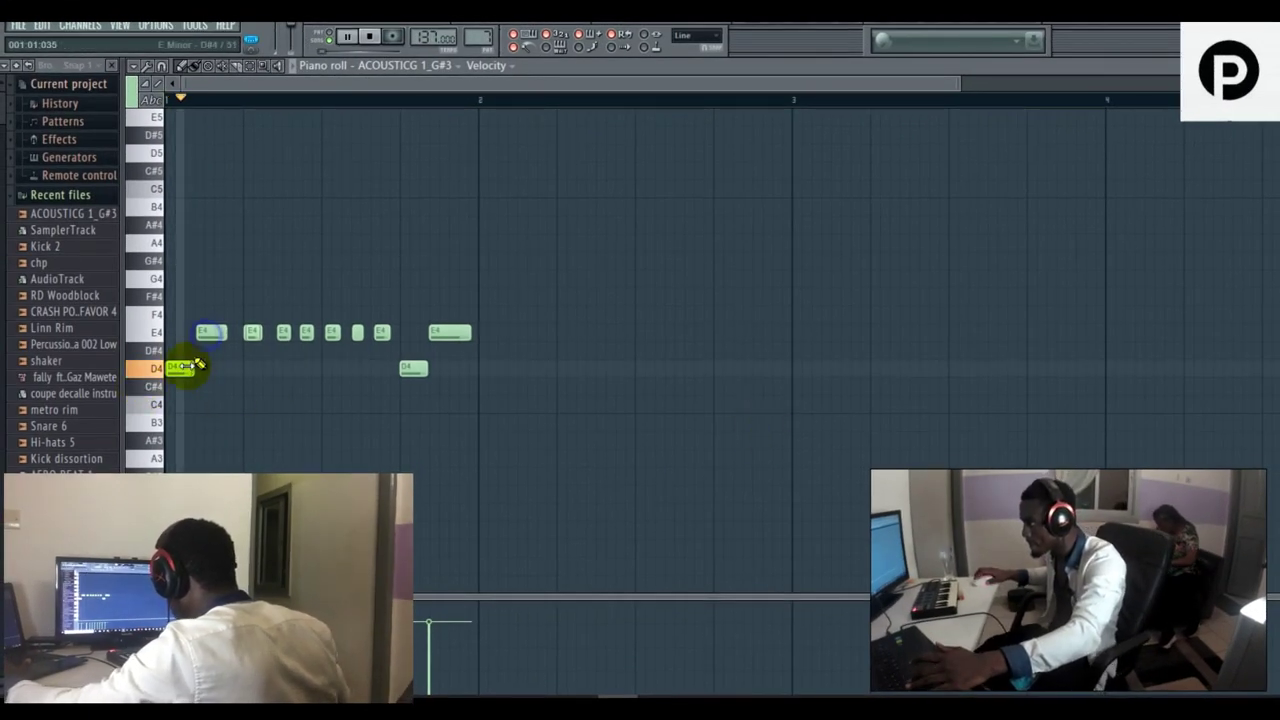
click(255, 337)
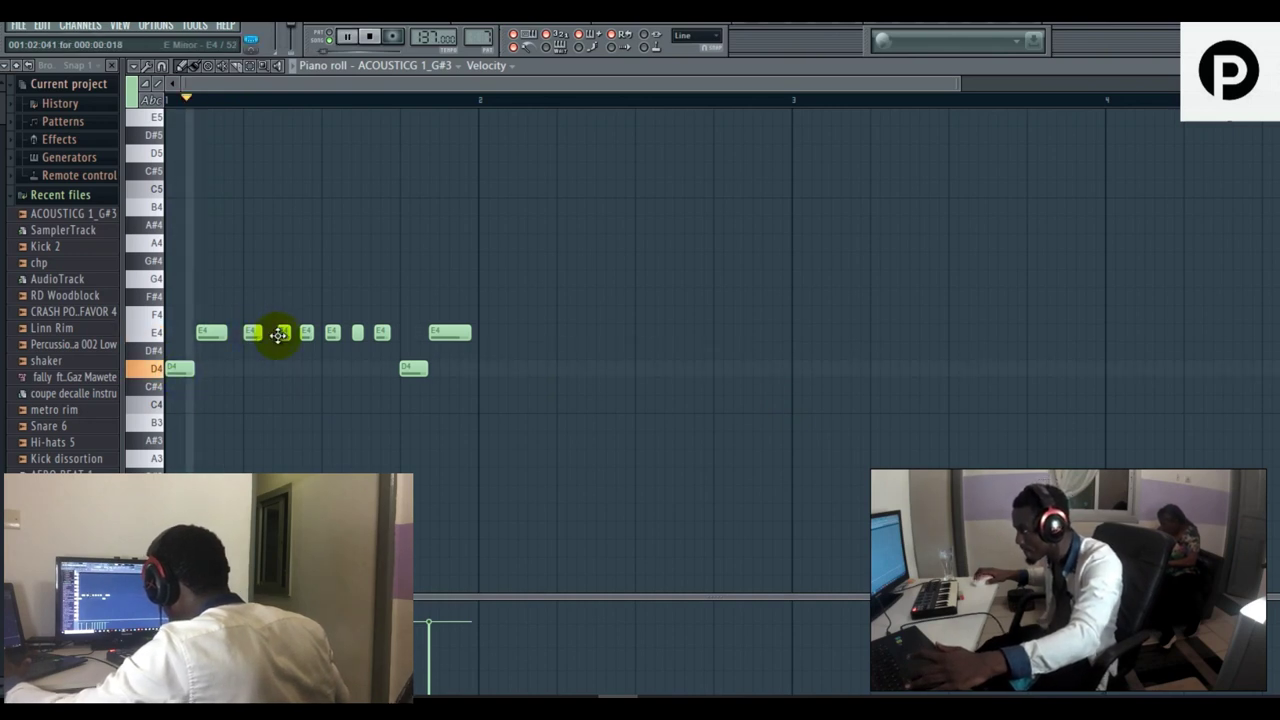
drag(248, 279, 251, 278)
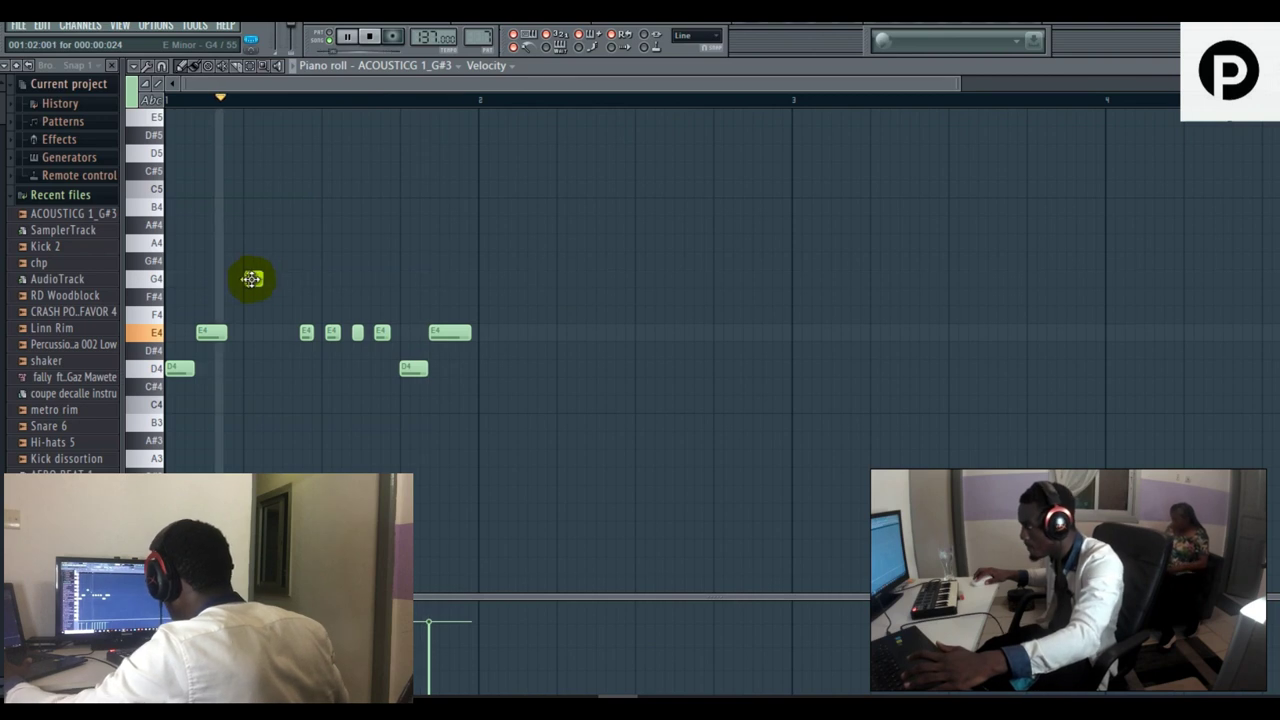
mouse_move(281, 332)
mouse_down()
mouse_move(282, 411)
mouse_move(283, 314)
mouse_move(287, 348)
mouse_up()
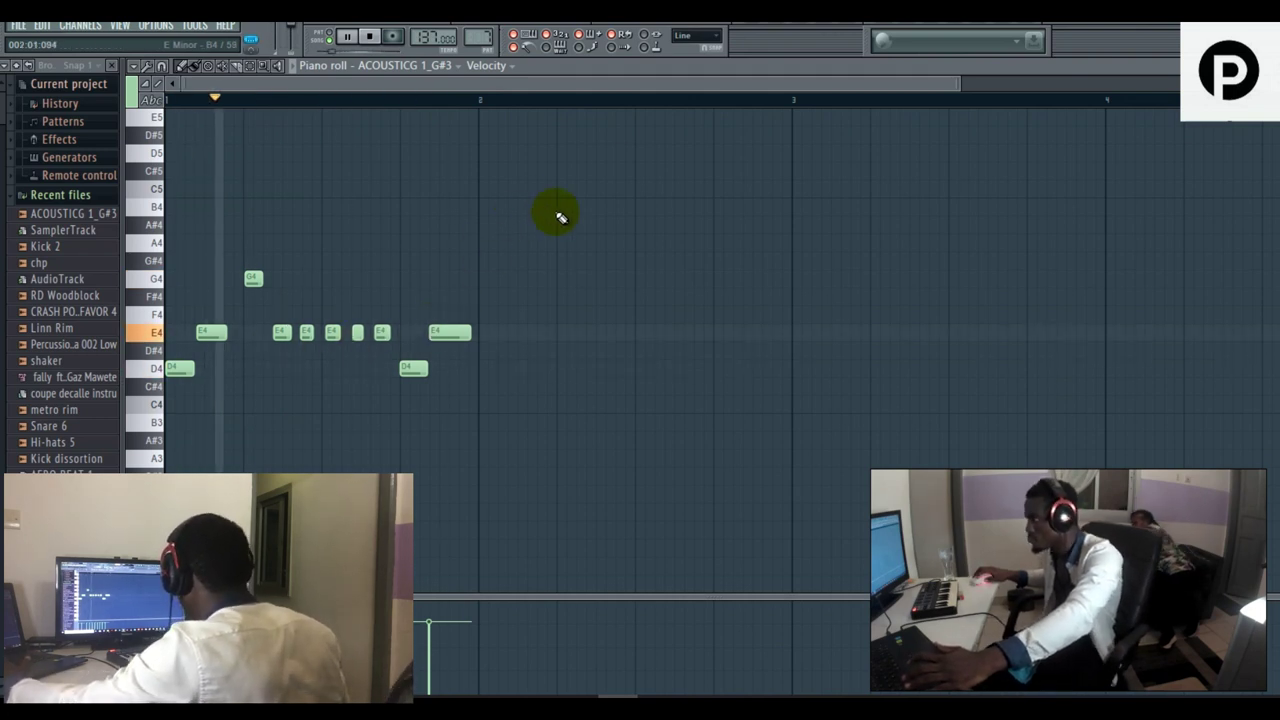
click(745, 26)
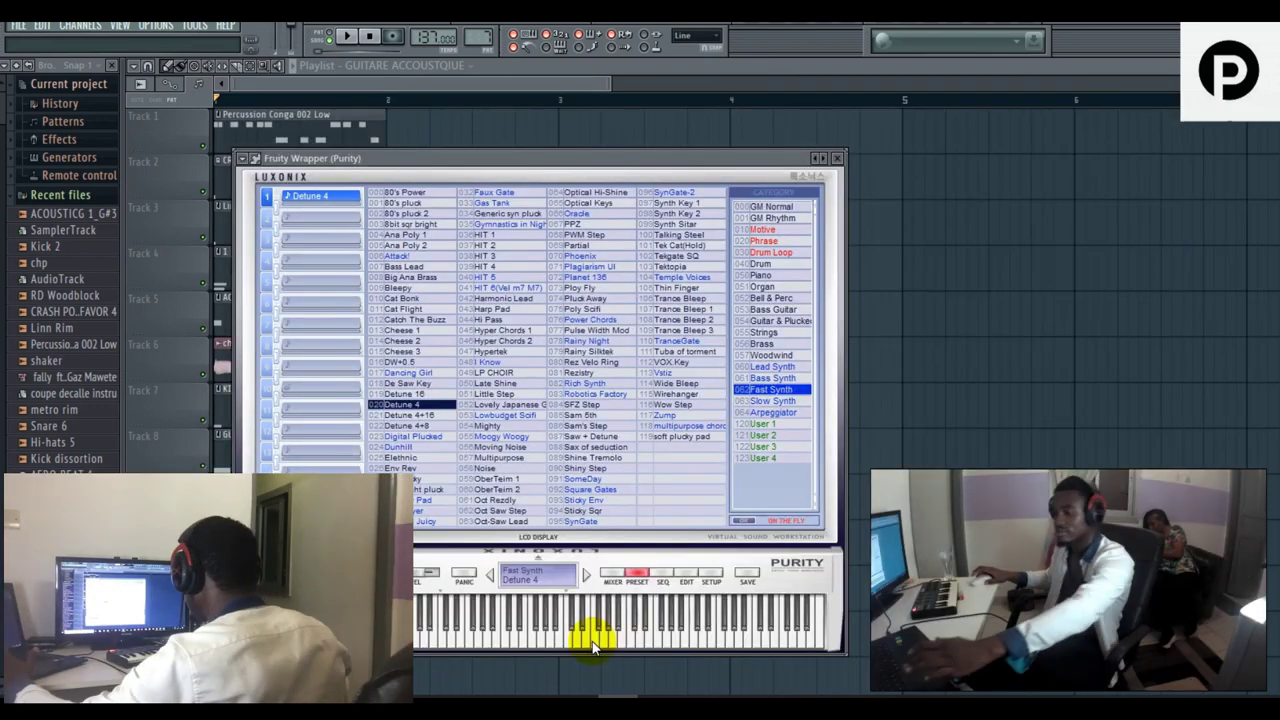
Move the first note of the Purity lead melody to D6, within the first beat of bar 1.
click(541, 77)
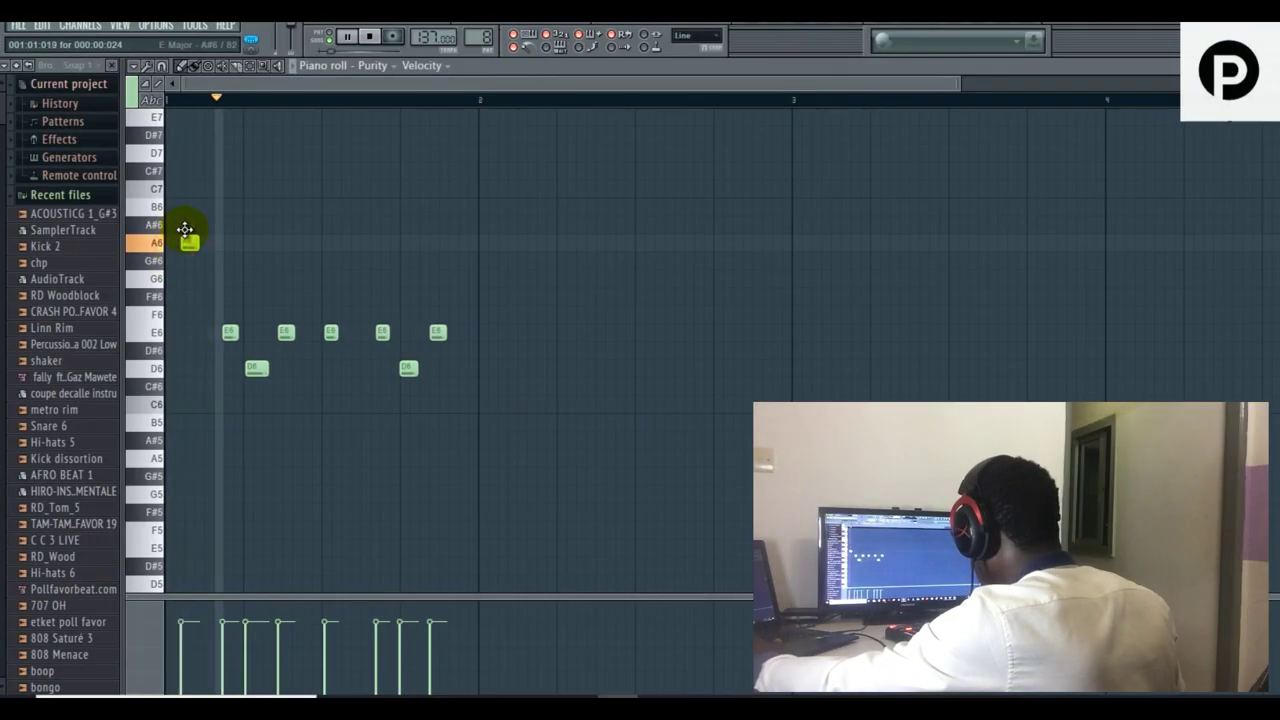
drag(185, 230, 188, 292)
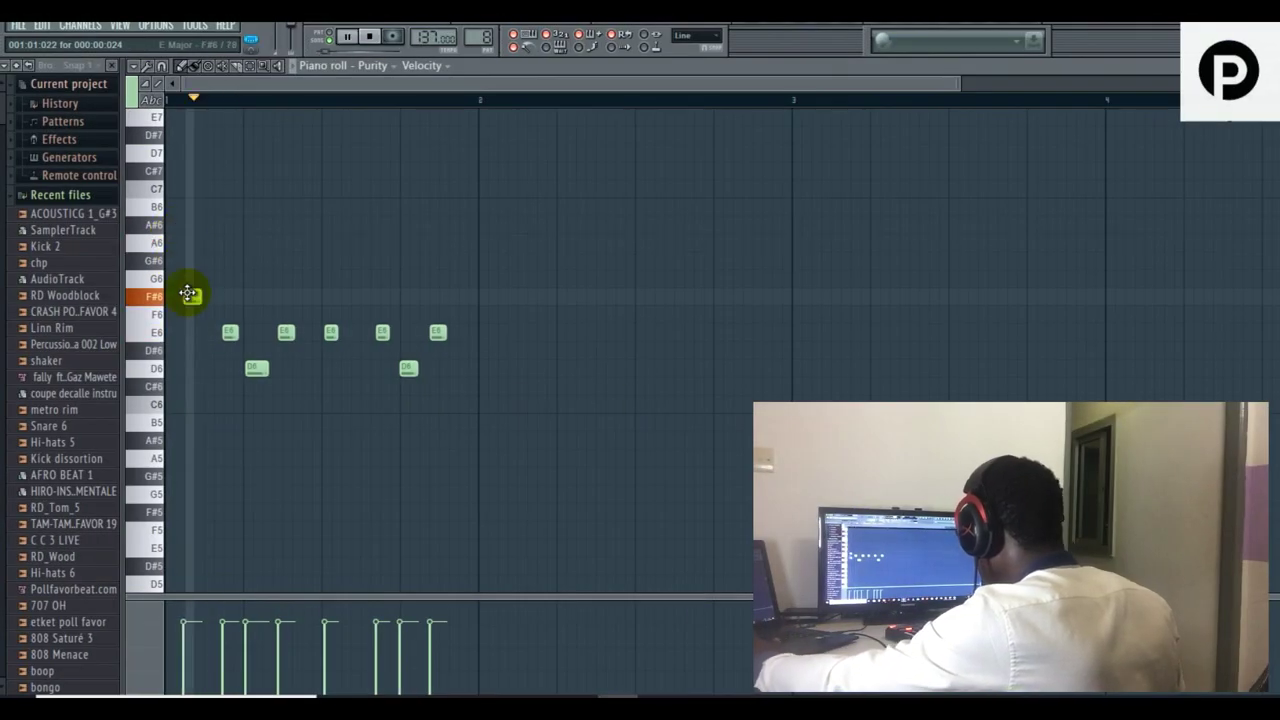
drag(188, 370, 193, 370)
key(space)
Try an extra E6 note at the very start of the Purity melody, remove it, and return to the playlist.
click(170, 332)
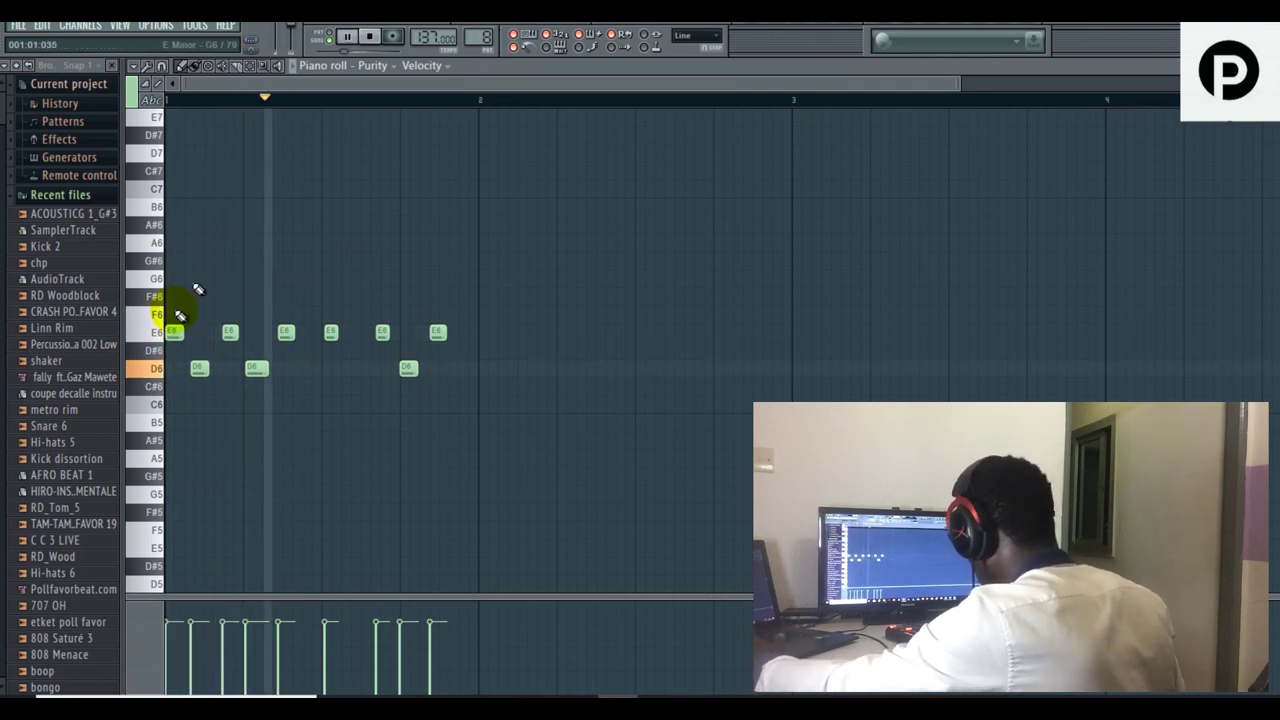
right_click(173, 332)
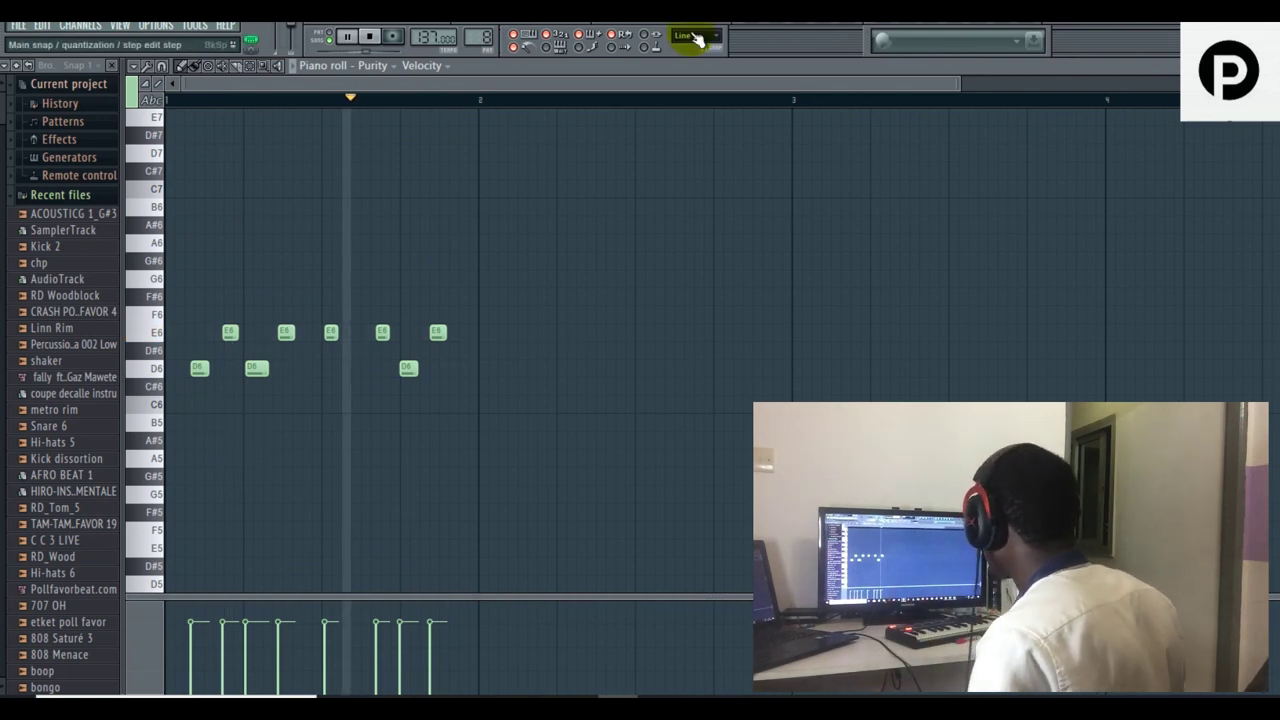
click(755, 23)
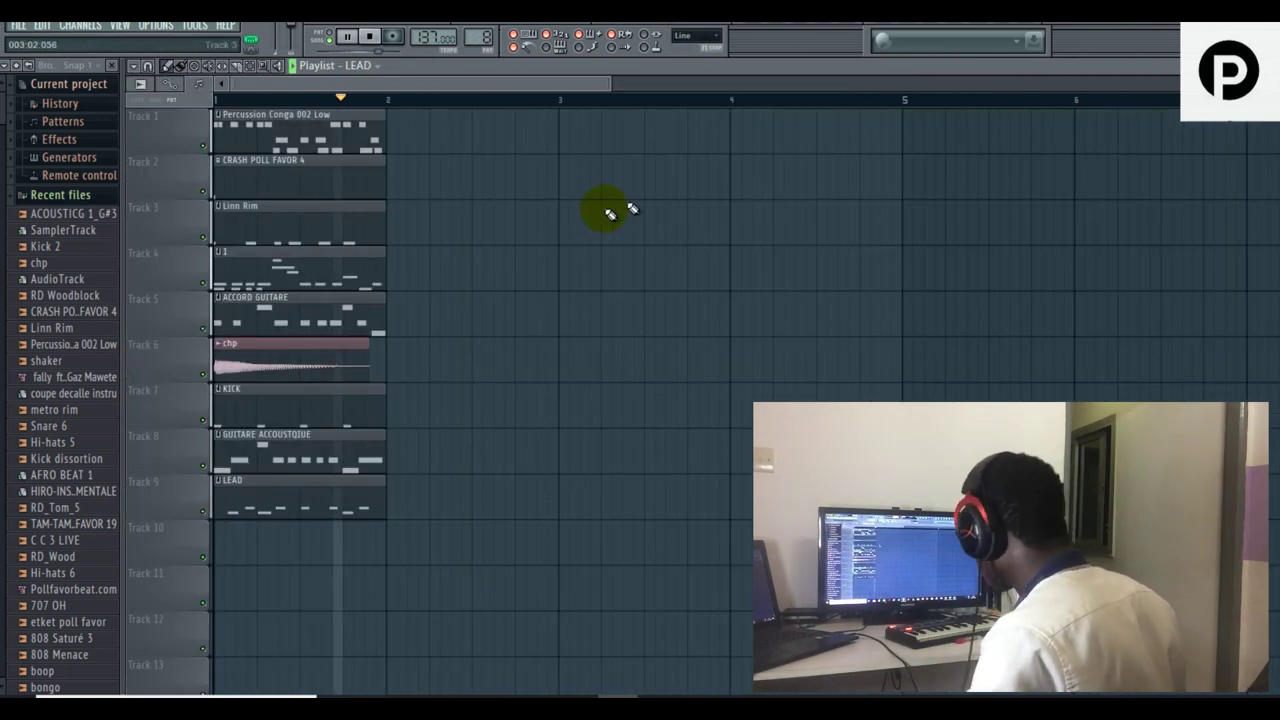
Stop playback and duplicate the bar 1 clips on Tracks 1 to 9 into bar 2 of the playlist.
key(space)
click(251, 67)
drag(245, 124, 381, 487)
key(ctrl+b)
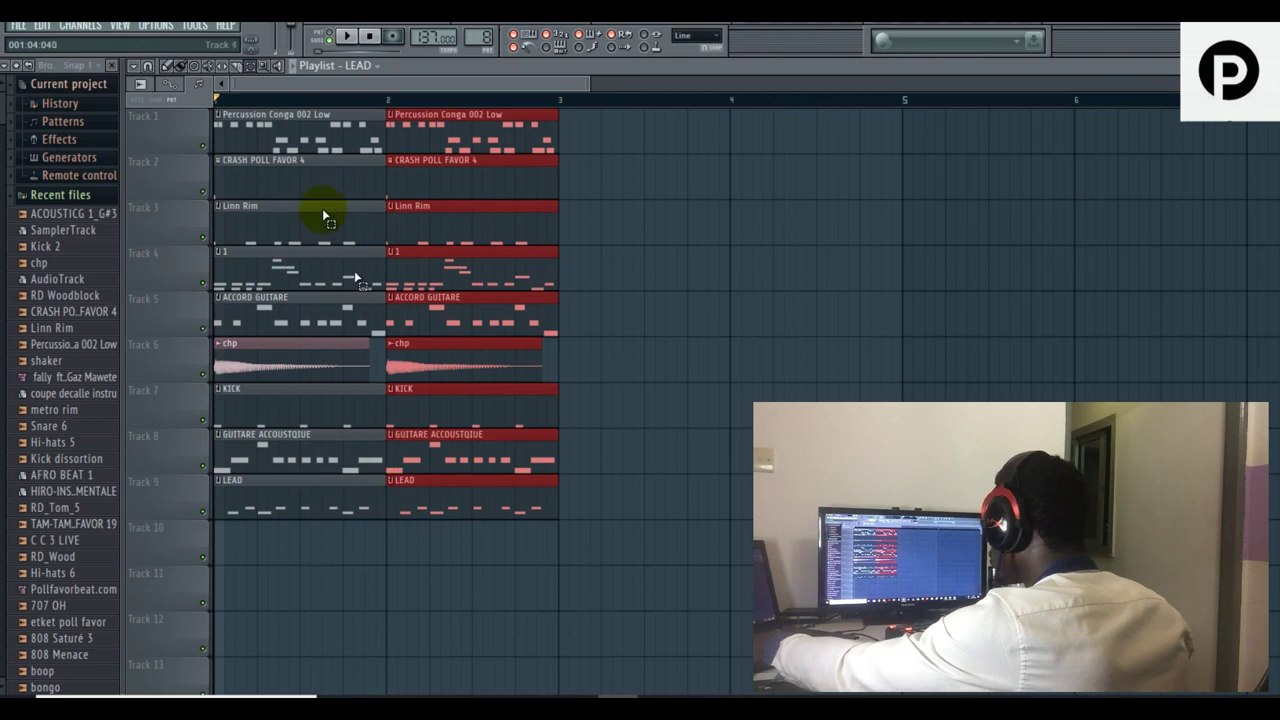